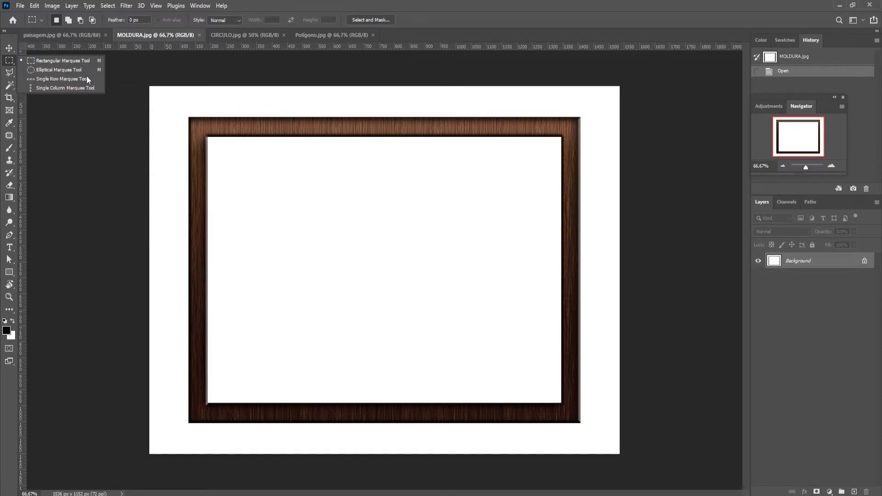
# Step: Draw a trial rectangular marquee selection inside the frame's white opening and deselect it
pyautogui.click(60, 61)
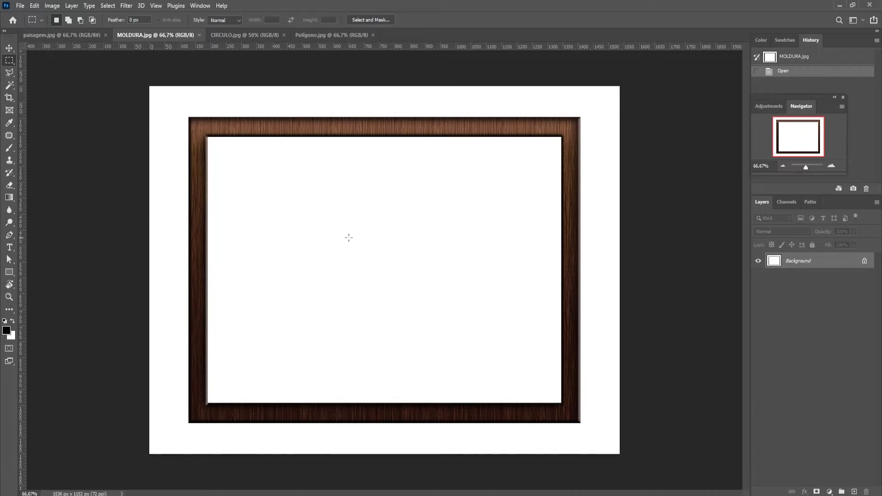
pyautogui.moveTo(298, 178); pyautogui.dragTo(315, 202)
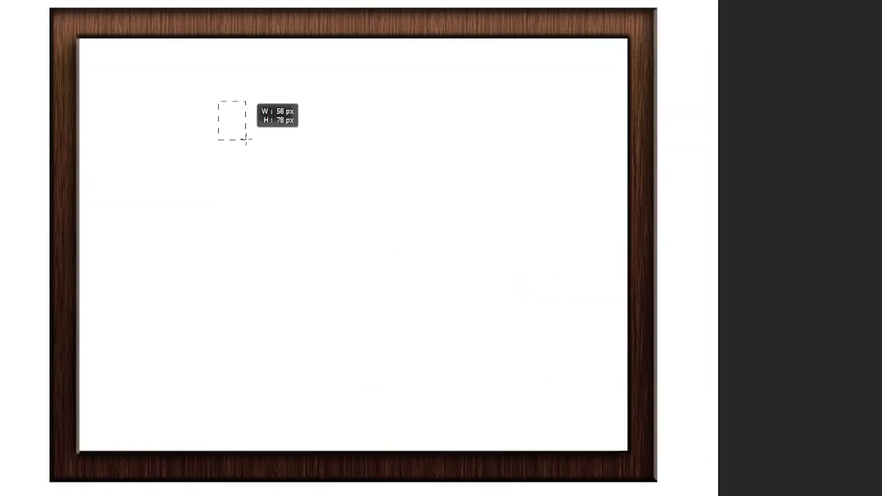
pyautogui.moveTo(246, 139); pyautogui.dragTo(565, 325)
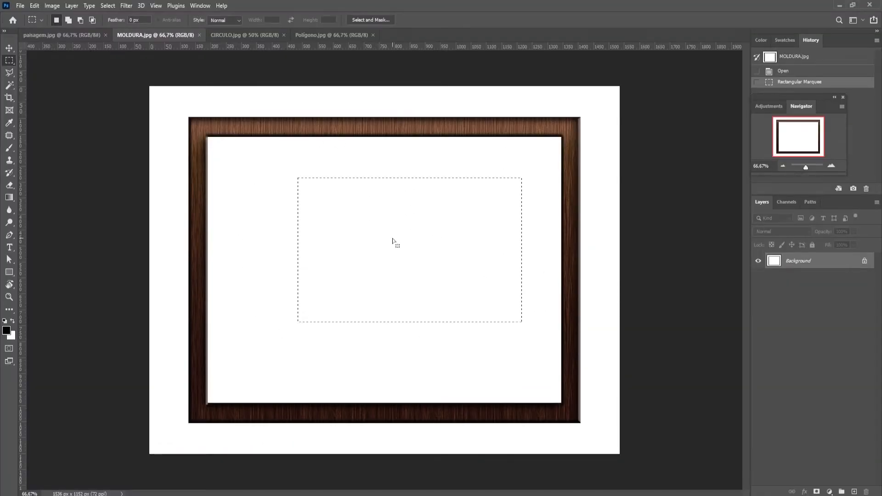
pyautogui.click(105, 5)
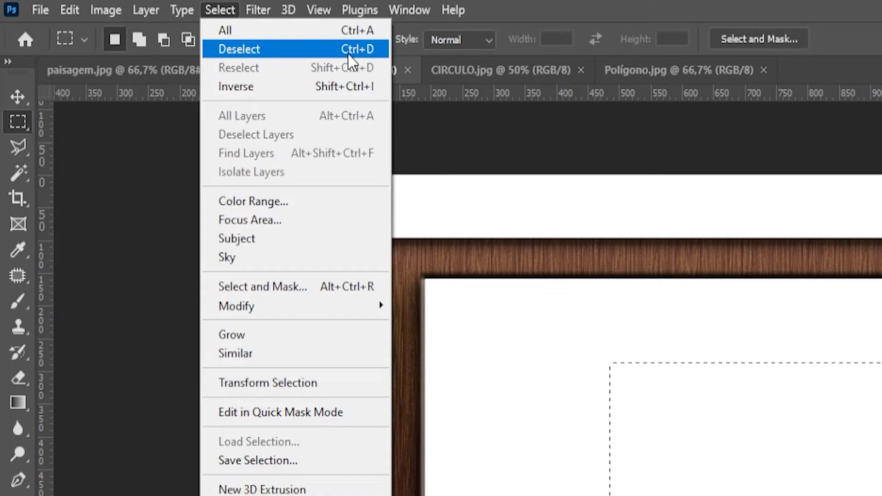
pyautogui.click(362, 56)
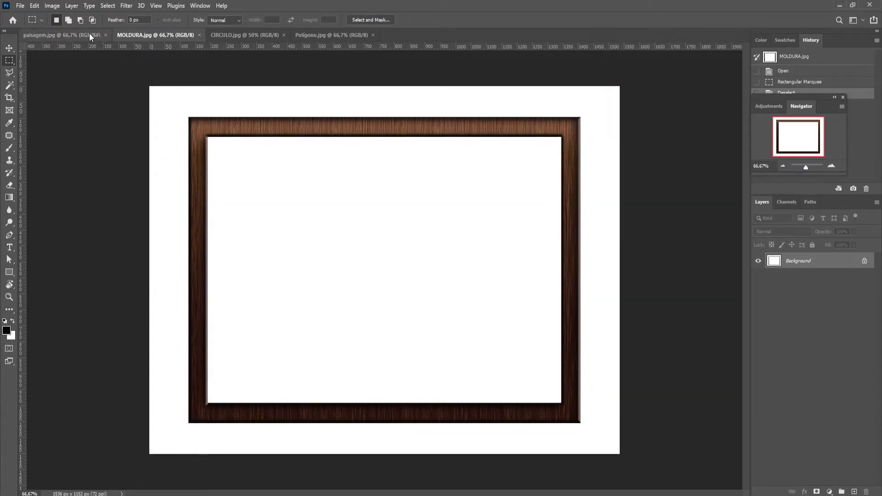
# Step: View the landscape image paisagem.jpg, return to MOLDURA.jpg and fit the frame image to the window
pyautogui.click(89, 33)
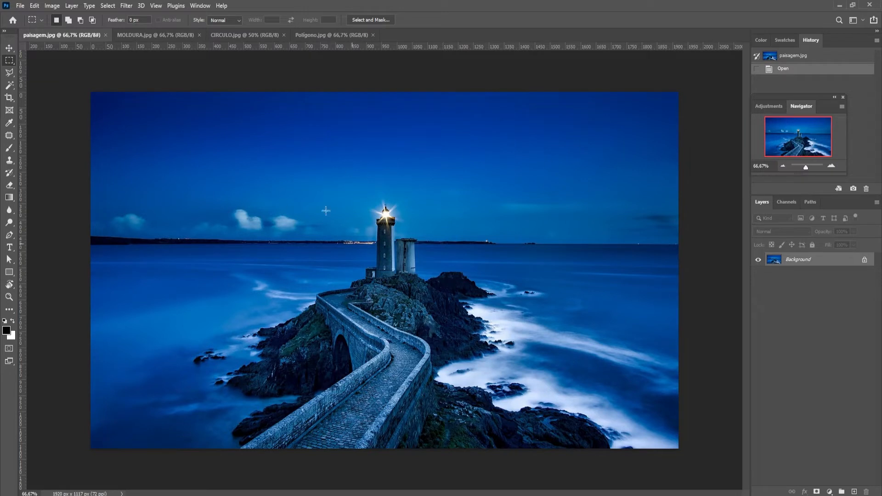
pyautogui.click(156, 35)
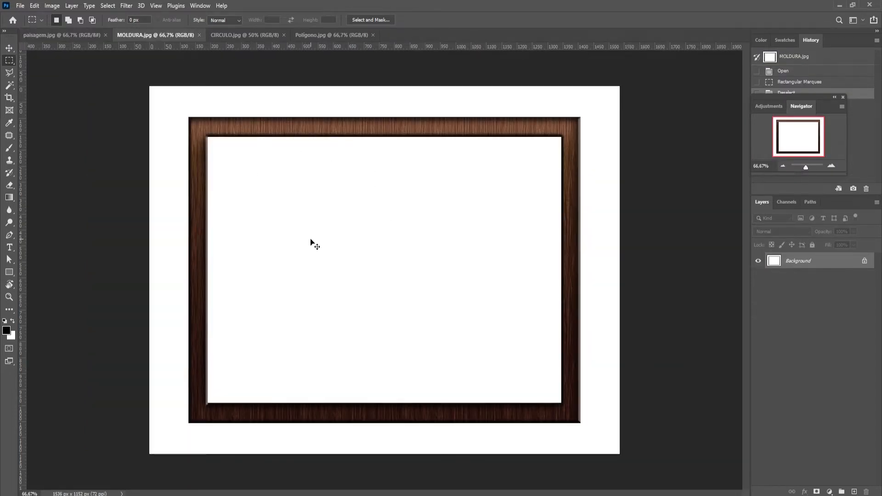
pyautogui.hotkey('ctrl', '0')
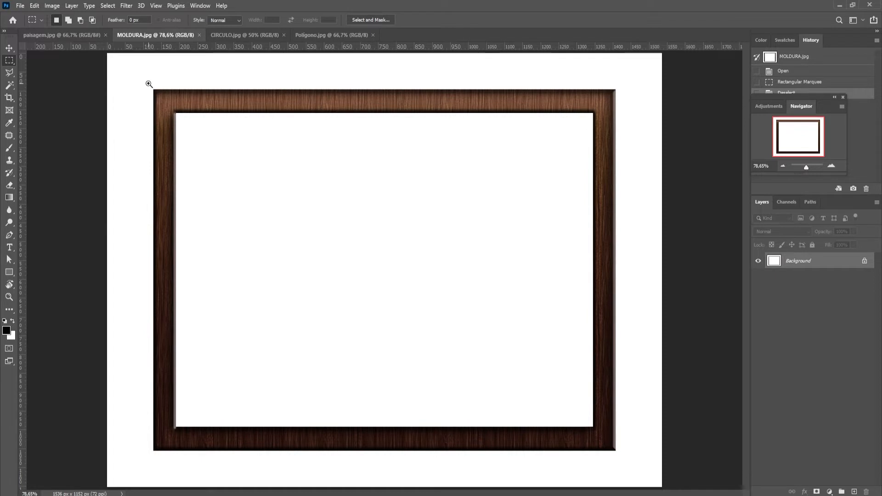
# Step: Try a rectangular marquee of about 104 × 116 px over the frame's upper-left corner and deselect it
pyautogui.moveTo(150, 85); pyautogui.dragTo(189, 124)
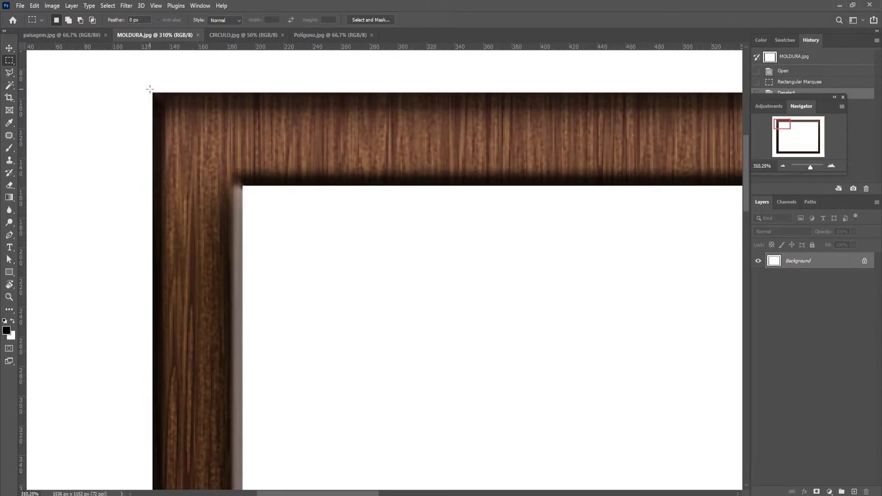
pyautogui.moveTo(149, 88)
pyautogui.mouseDown()
pyautogui.moveTo(190, 122)
pyautogui.moveTo(262, 239)
pyautogui.moveTo(342, 322)
pyautogui.moveTo(295, 260)
pyautogui.moveTo(303, 267)
pyautogui.mouseUp()
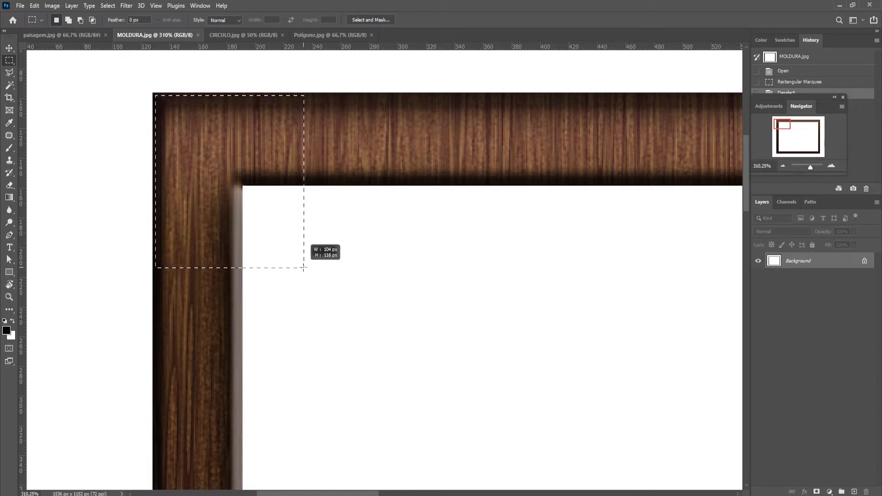
pyautogui.moveTo(304, 268); pyautogui.dragTo(304, 268)
pyautogui.hotkey('ctrl', 'd')
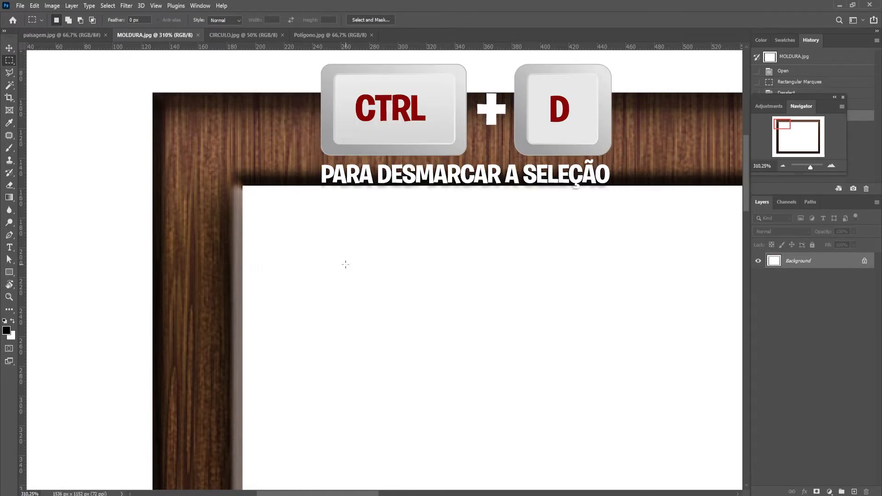
# Step: Draw a rectangular marquee around the whole wooden frame, from its upper-left outer corner to just beyond its lower-right corner
pyautogui.hotkey('ctrl', '0')
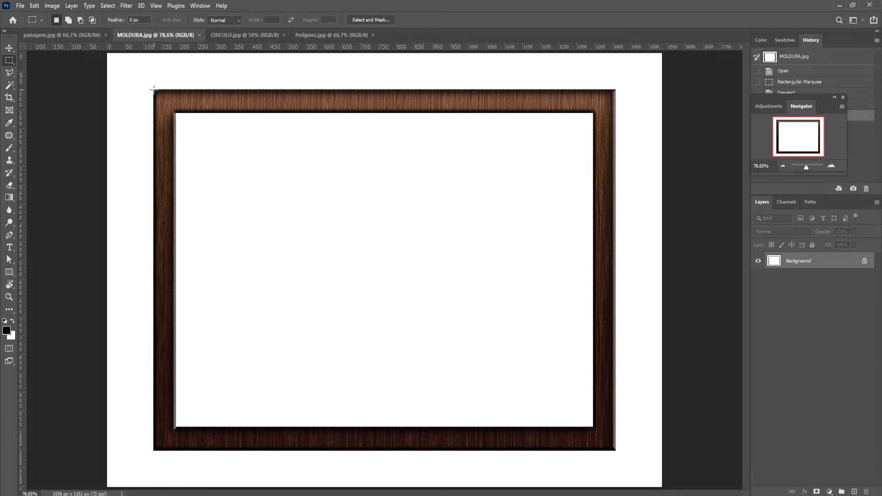
pyautogui.moveTo(154, 90); pyautogui.dragTo(620, 454)
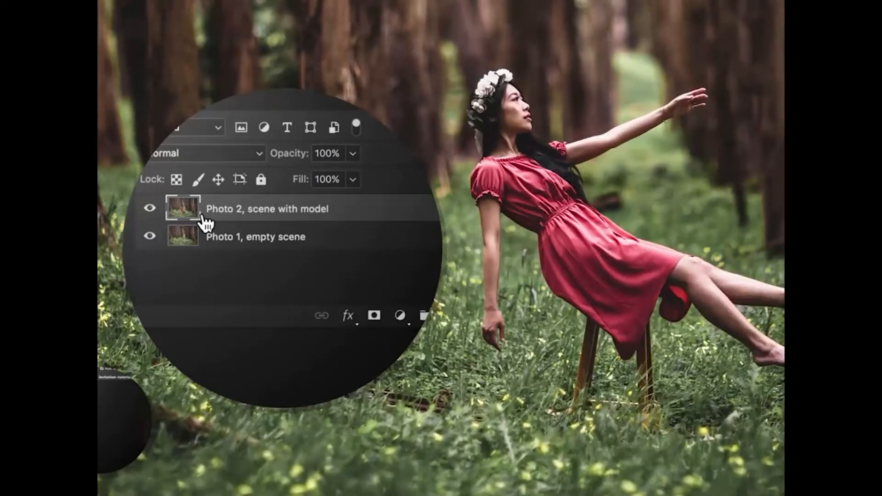
pyautogui.click(374, 315)
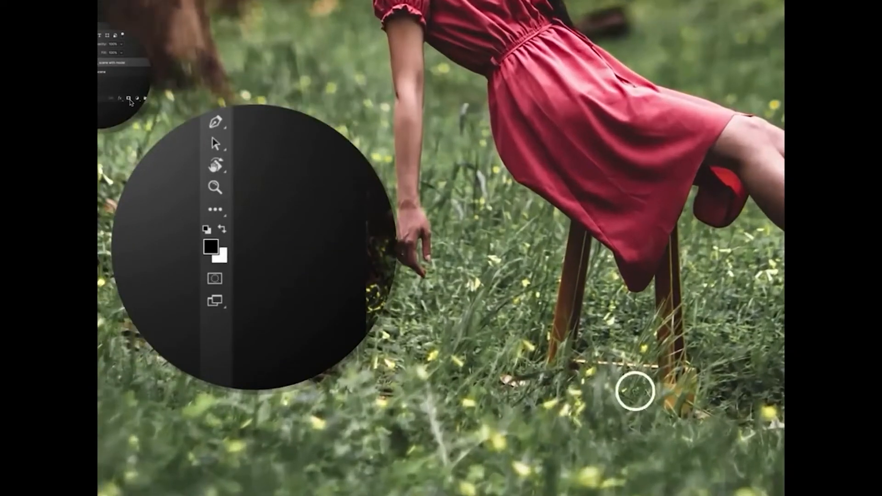
pyautogui.moveTo(647, 326); pyautogui.dragTo(647, 406)
pyautogui.moveTo(592, 323)
pyautogui.mouseDown()
pyautogui.moveTo(582, 338)
pyautogui.moveTo(584, 397)
pyautogui.mouseUp()
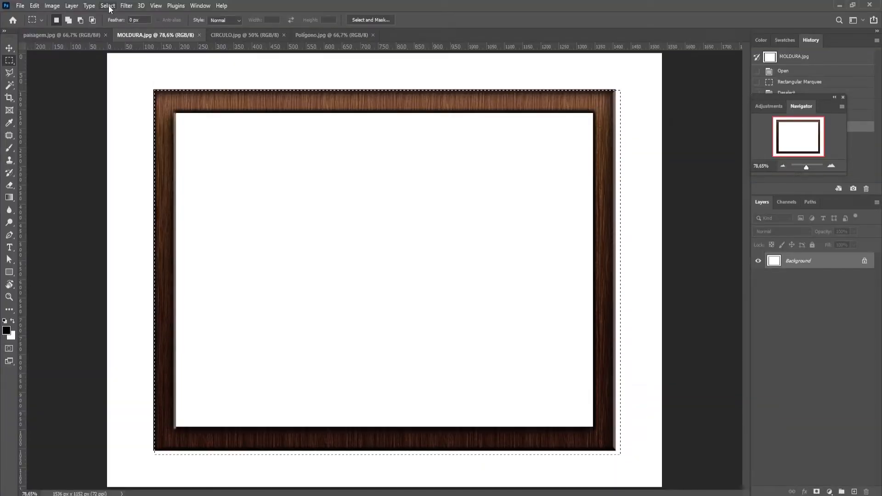
# Step: Start Transform Selection on the frame marquee and align its upper edge with the frame's upper outer edge
pyautogui.click(109, 6)
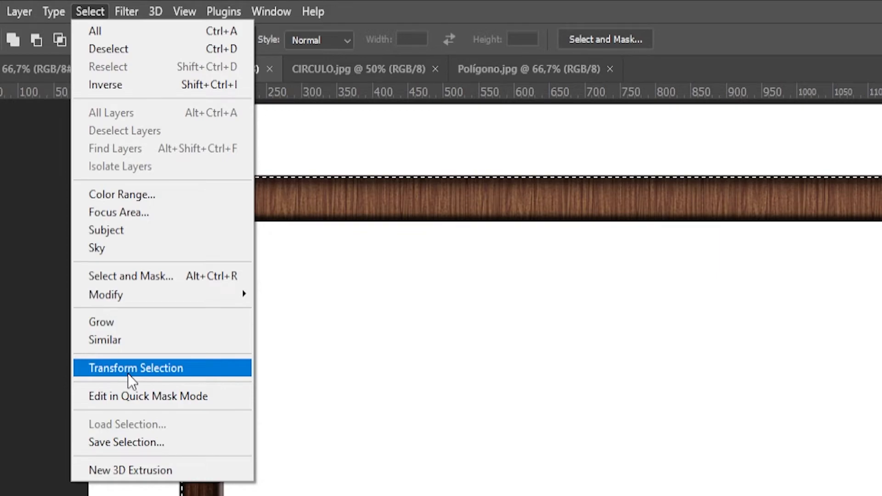
pyautogui.click(145, 369)
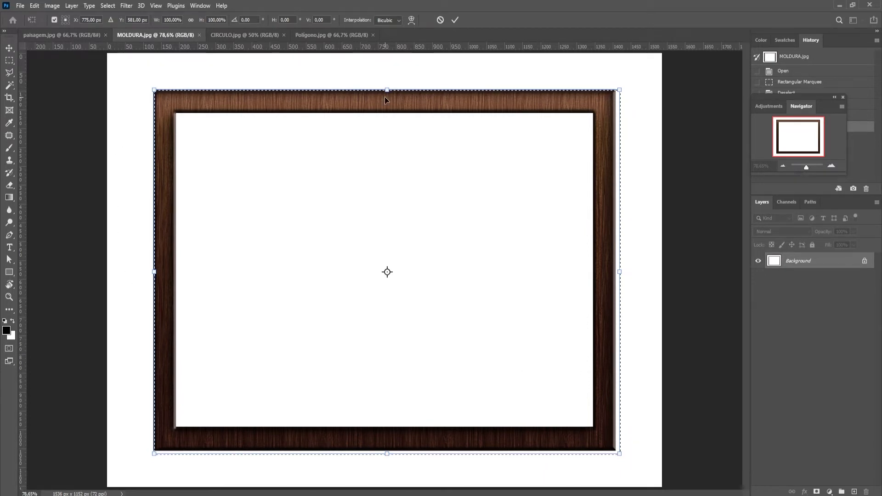
pyautogui.hotkey('ctrl', 'space')
pyautogui.moveTo(388, 78); pyautogui.dragTo(469, 137)
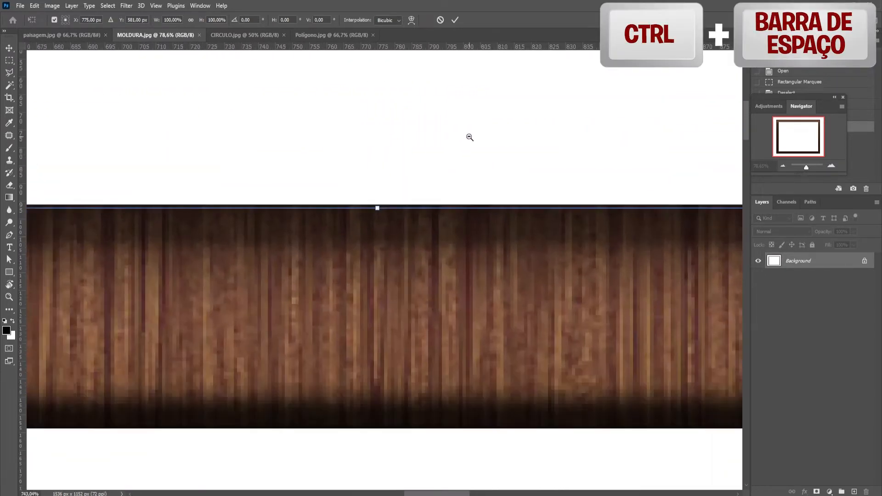
pyautogui.moveTo(377, 208); pyautogui.dragTo(376, 205)
# Step: Pull the selection's right edge inward to the frame's right outer edge
pyautogui.press('space')
pyautogui.moveTo(666, 310); pyautogui.dragTo(153, 119)
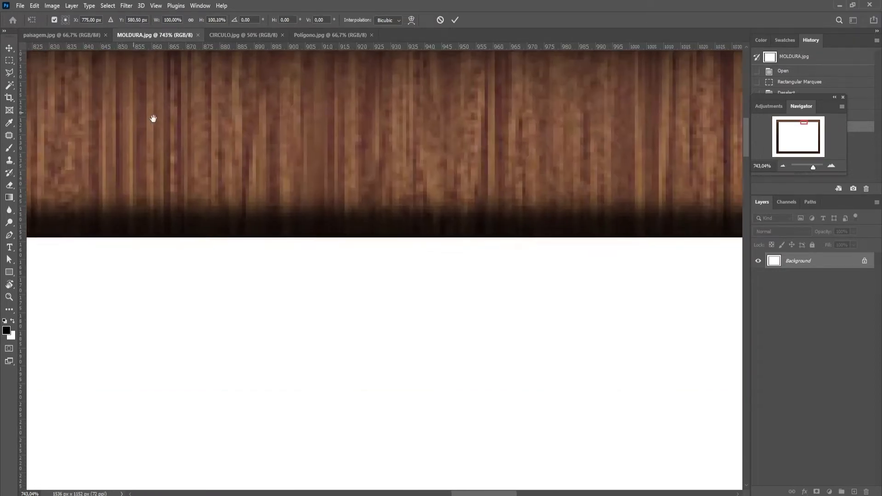
pyautogui.moveTo(650, 107); pyautogui.dragTo(203, 209)
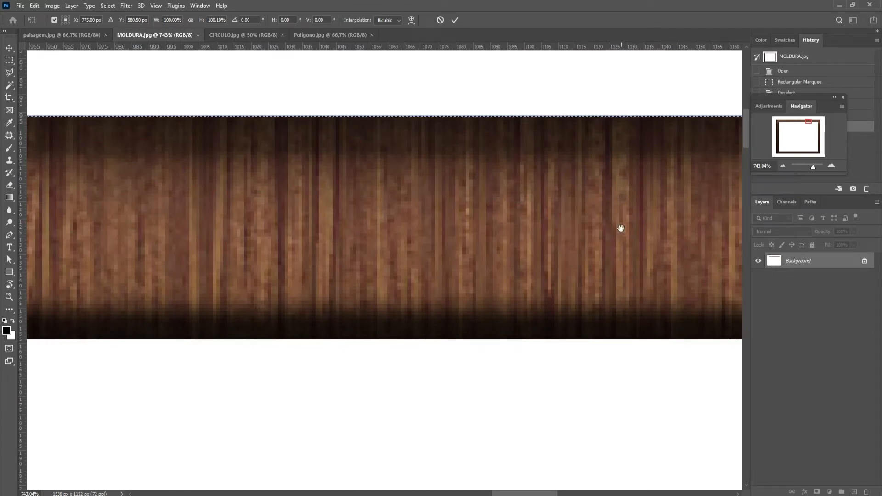
pyautogui.moveTo(660, 216); pyautogui.dragTo(99, 140)
pyautogui.moveTo(683, 127); pyautogui.dragTo(159, 108)
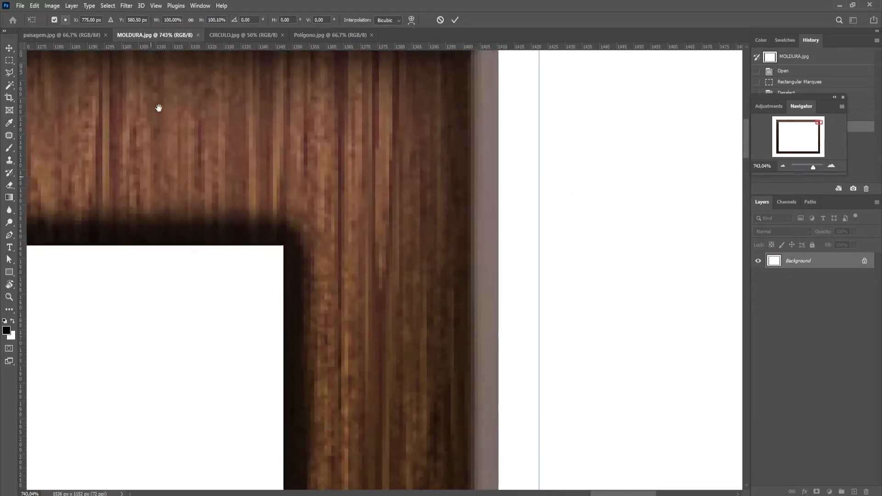
pyautogui.scroll(-15, 381, 329)
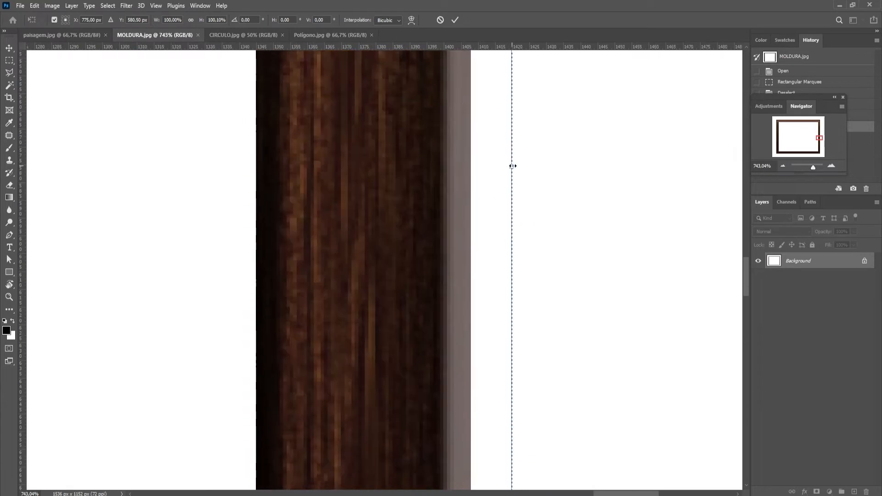
pyautogui.moveTo(513, 166); pyautogui.dragTo(464, 166)
pyautogui.moveTo(507, 184); pyautogui.dragTo(515, 184)
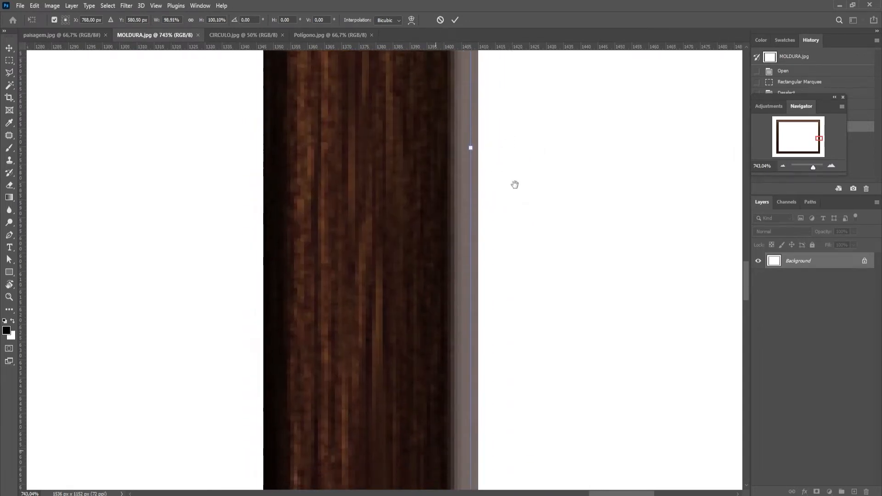
# Step: Raise the selection's lower edge to align with the frame's lower outer edge
pyautogui.moveTo(492, 400); pyautogui.dragTo(354, 32)
pyautogui.moveTo(459, 193); pyautogui.dragTo(714, 309)
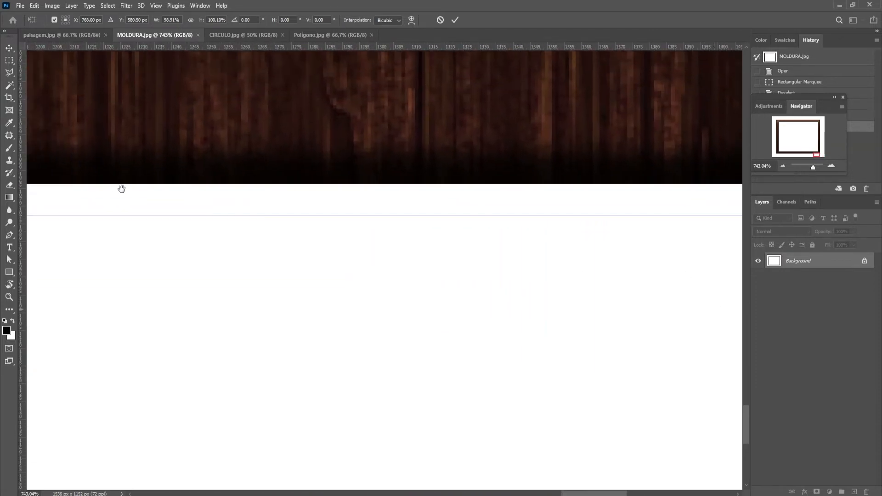
pyautogui.moveTo(122, 189); pyautogui.dragTo(671, 317)
pyautogui.moveTo(123, 290); pyautogui.dragTo(708, 203)
pyautogui.moveTo(119, 247); pyautogui.dragTo(504, 227)
pyautogui.moveTo(50, 247); pyautogui.dragTo(479, 277)
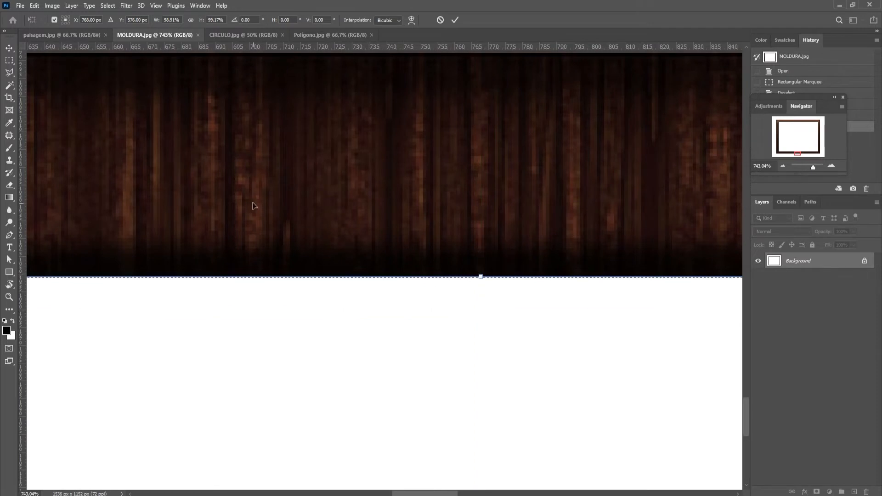
# Step: Extend the selection's left edge to the frame's left outer edge and apply the selection transform
pyautogui.moveTo(361, 191); pyautogui.dragTo(689, 281)
pyautogui.moveTo(58, 296); pyautogui.dragTo(680, 296)
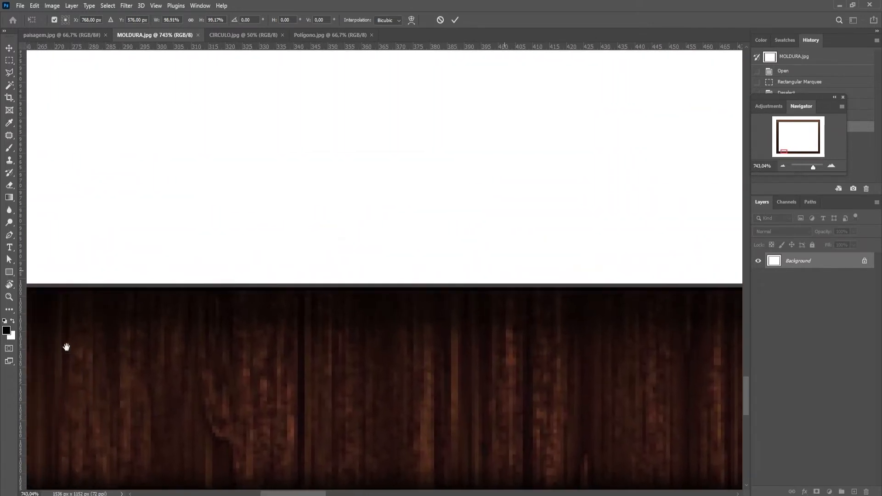
pyautogui.moveTo(67, 346); pyautogui.dragTo(575, 335)
pyautogui.moveTo(441, 183); pyautogui.dragTo(371, 394)
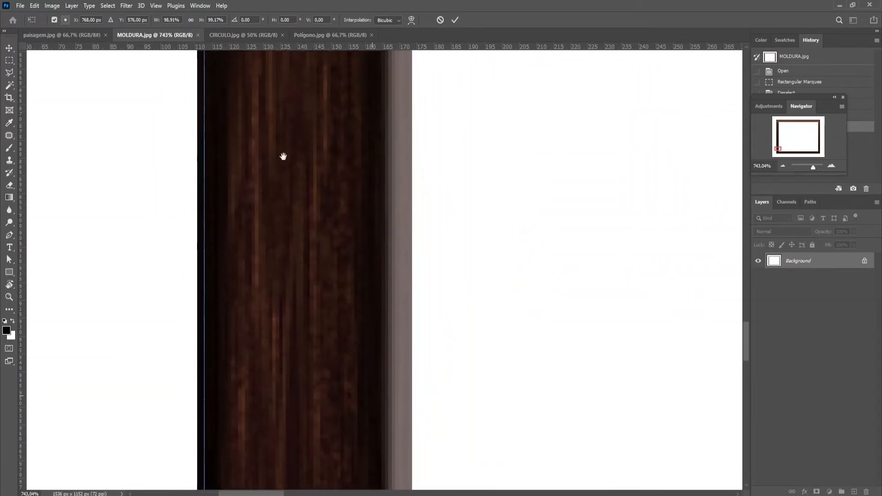
pyautogui.moveTo(283, 157); pyautogui.dragTo(305, 392)
pyautogui.moveTo(299, 140); pyautogui.dragTo(296, 412)
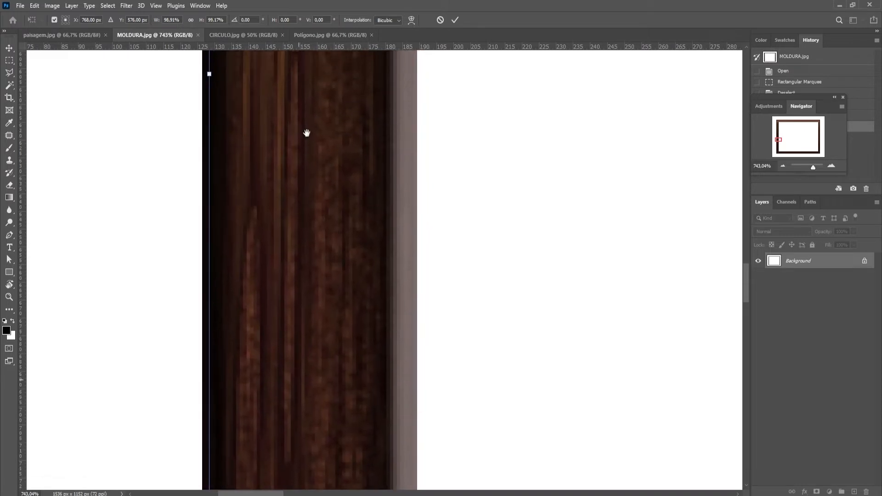
pyautogui.moveTo(307, 133); pyautogui.dragTo(303, 292)
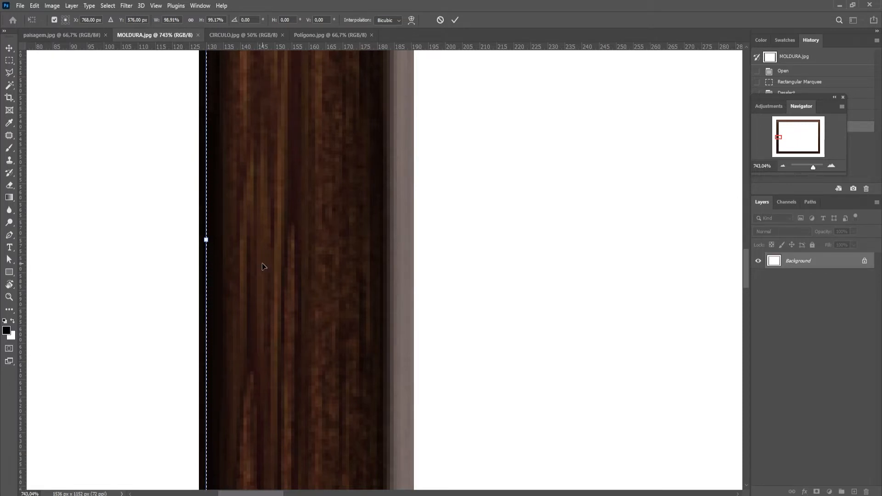
pyautogui.moveTo(206, 240); pyautogui.dragTo(199, 239)
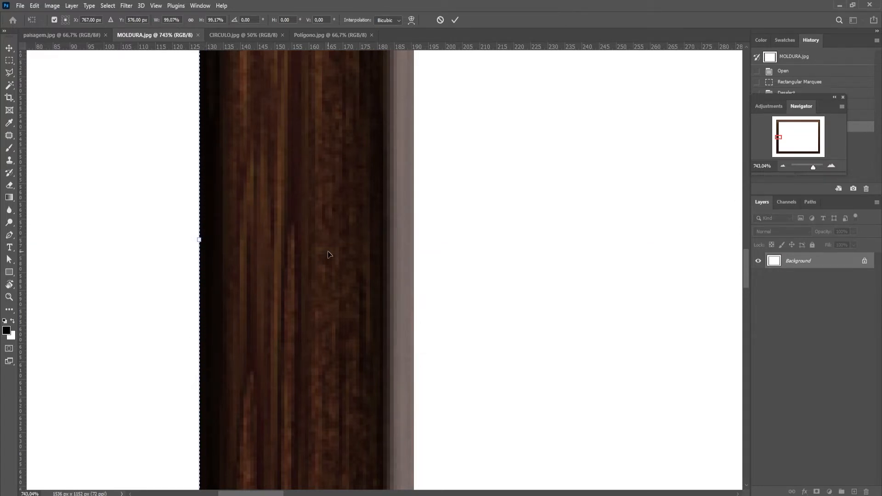
pyautogui.hotkey('ctrl', '0')
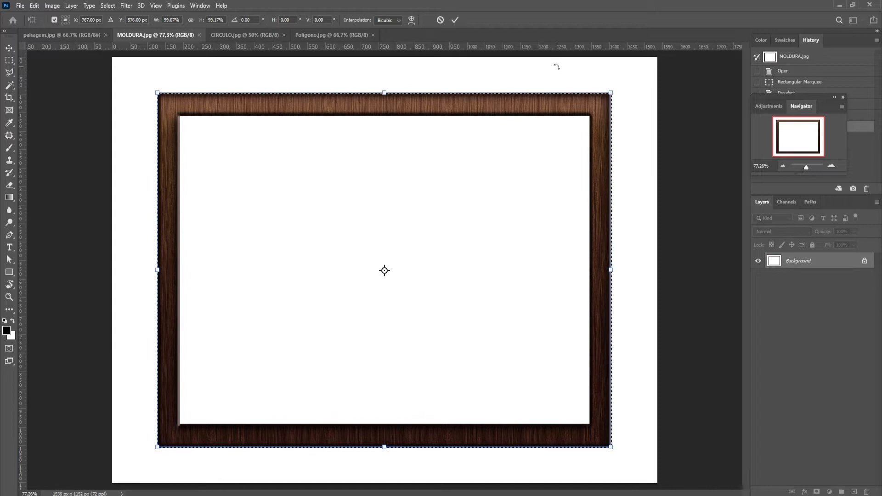
pyautogui.click(455, 20)
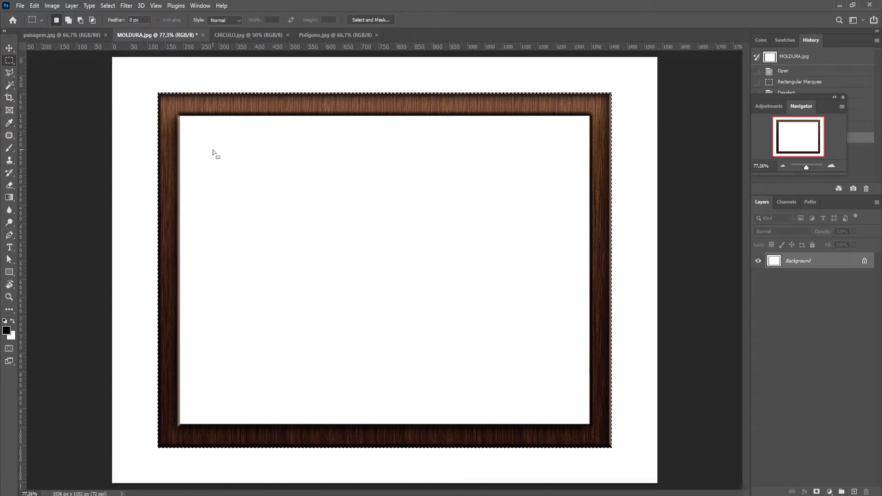
# Step: Subtract the frame's inner white opening from the selection with a rectangular marquee, and switch to the paisagem.jpg document
pyautogui.press('alt')
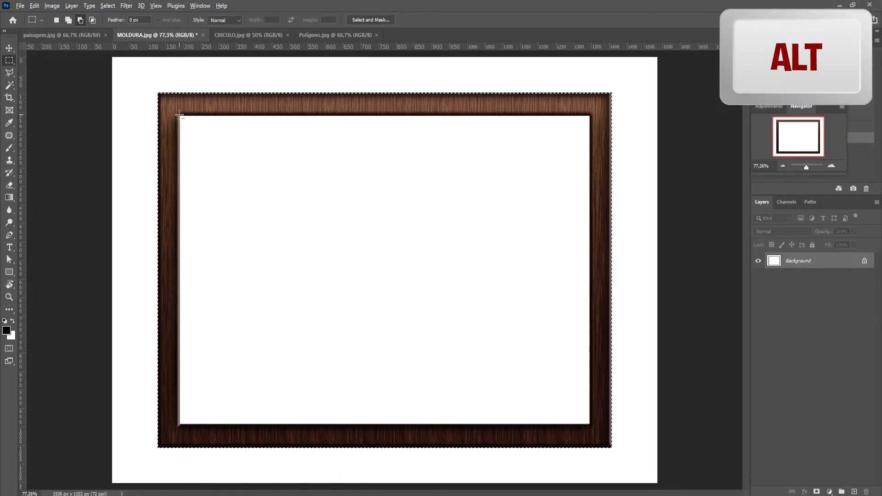
pyautogui.moveTo(179, 114); pyautogui.dragTo(592, 427)
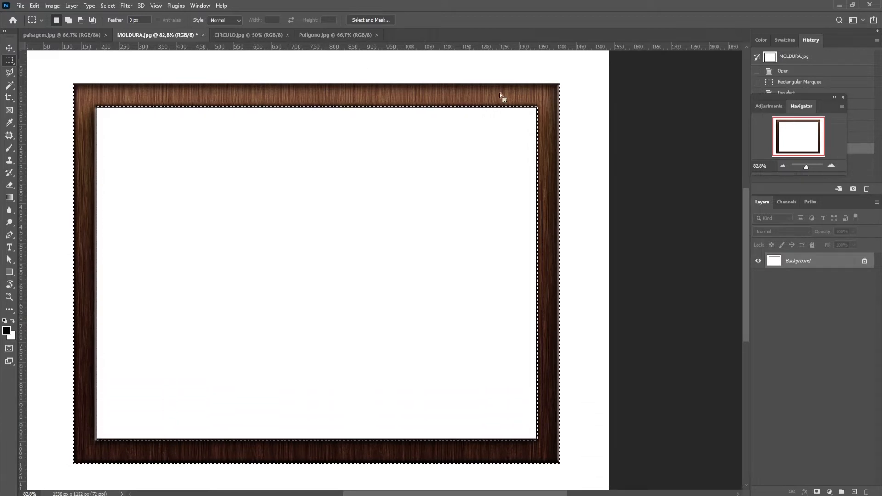
pyautogui.hotkey('ctrl', 'shift', 'Tab')
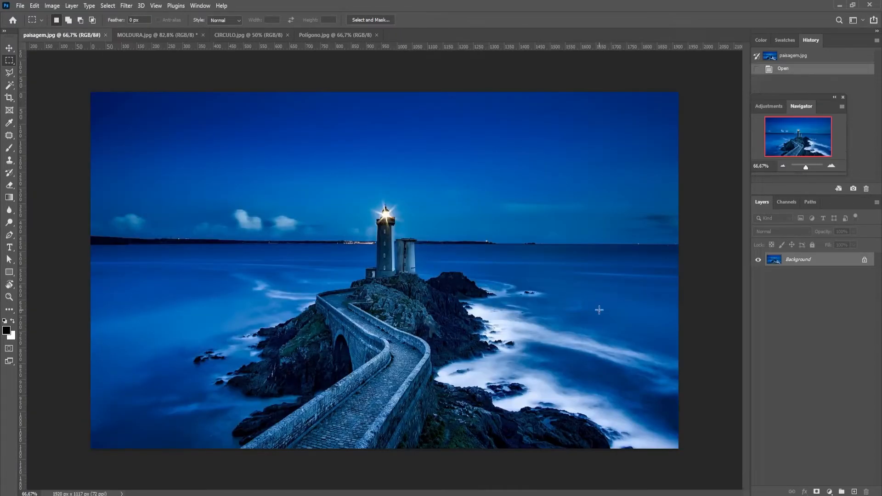
# Step: Copy the selected wooden frame from MOLDURA.jpg, paste it into paisagem.jpg and move it toward the image's left side
pyautogui.hotkey('ctrl', 'Tab')
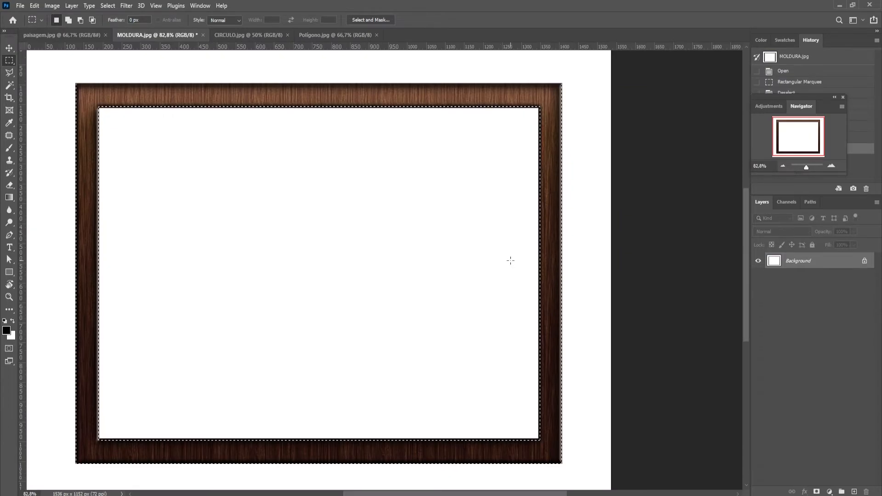
pyautogui.click(35, 7)
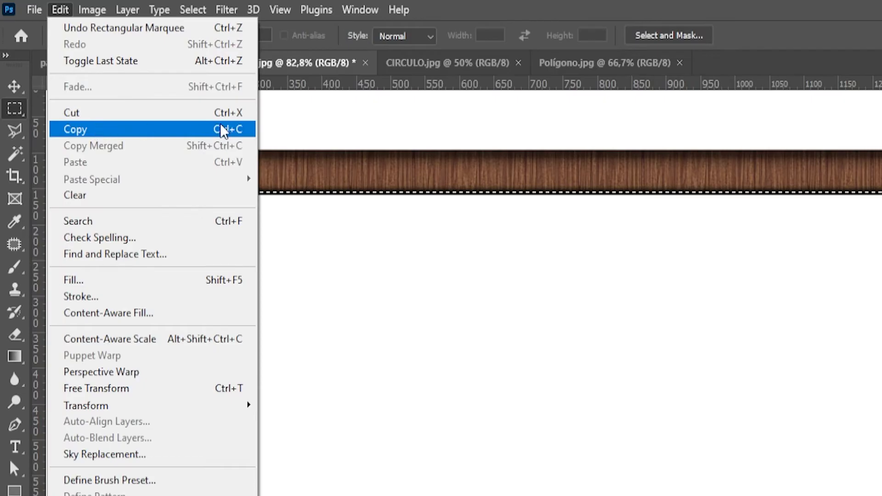
pyautogui.click(232, 129)
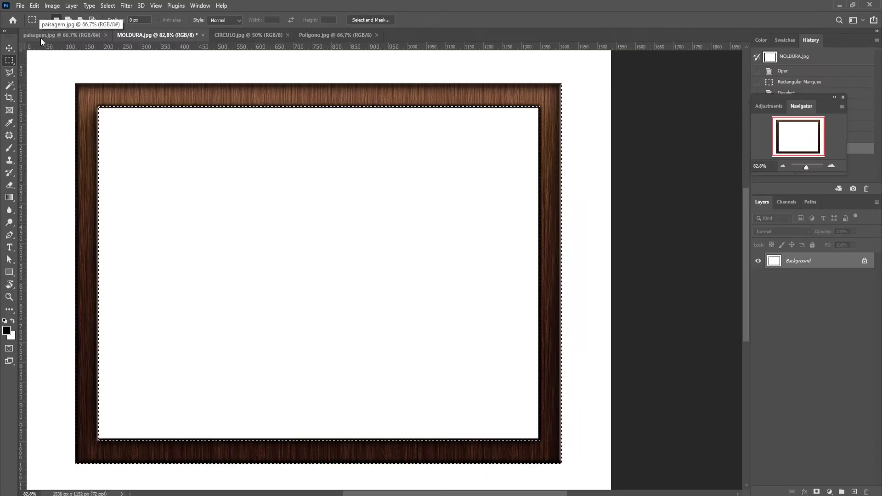
pyautogui.click(108, 64)
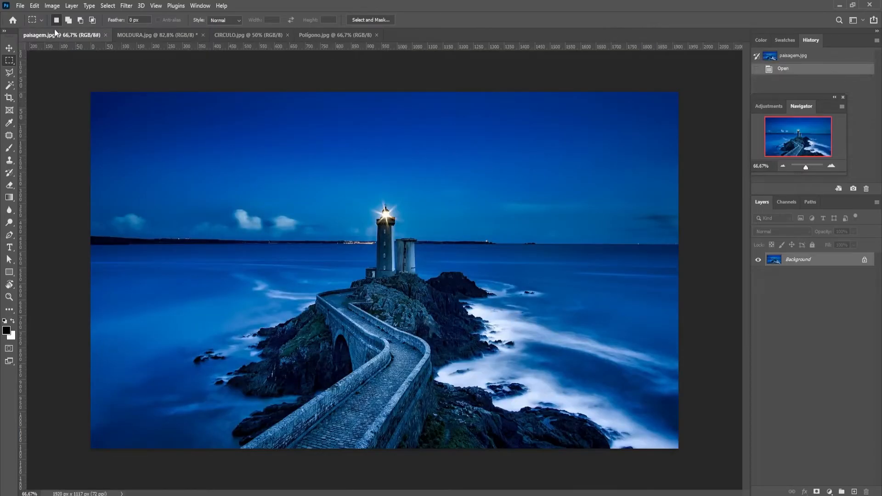
pyautogui.click(35, 6)
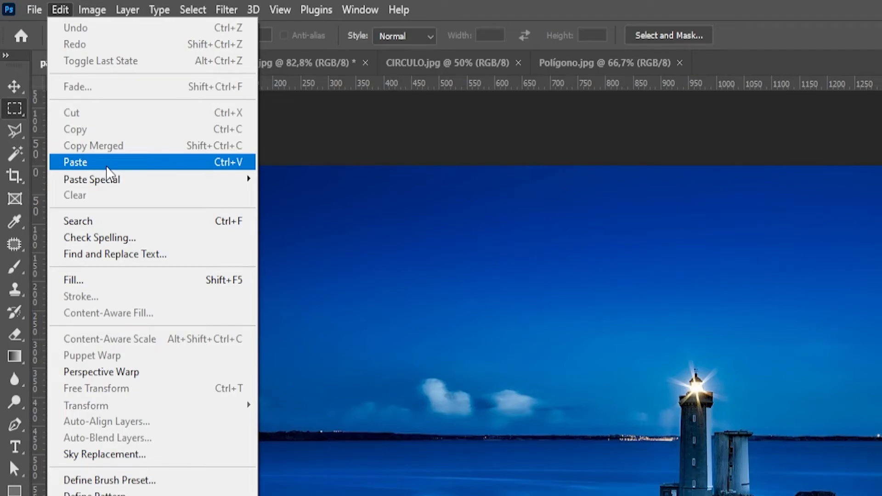
pyautogui.click(106, 166)
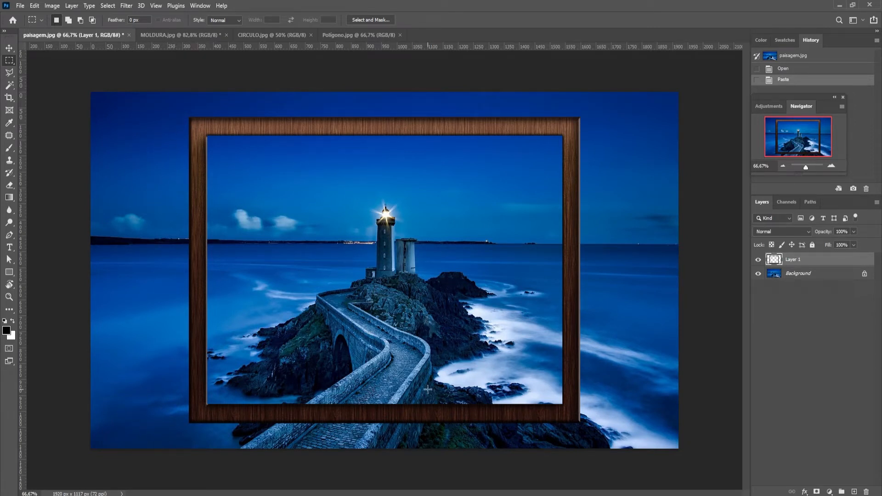
pyautogui.click(9, 49)
pyautogui.moveTo(432, 130); pyautogui.dragTo(363, 134)
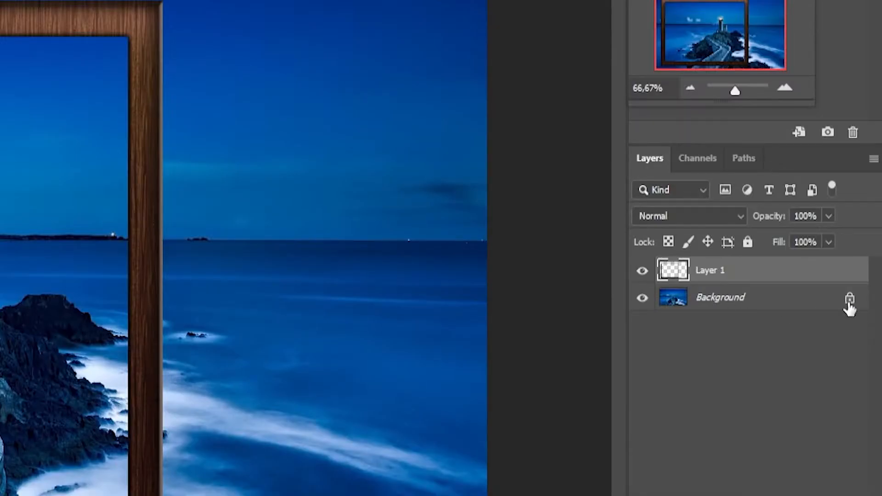
# Step: Unlock the Background layer and rename it FUNDO
pyautogui.click(849, 303)
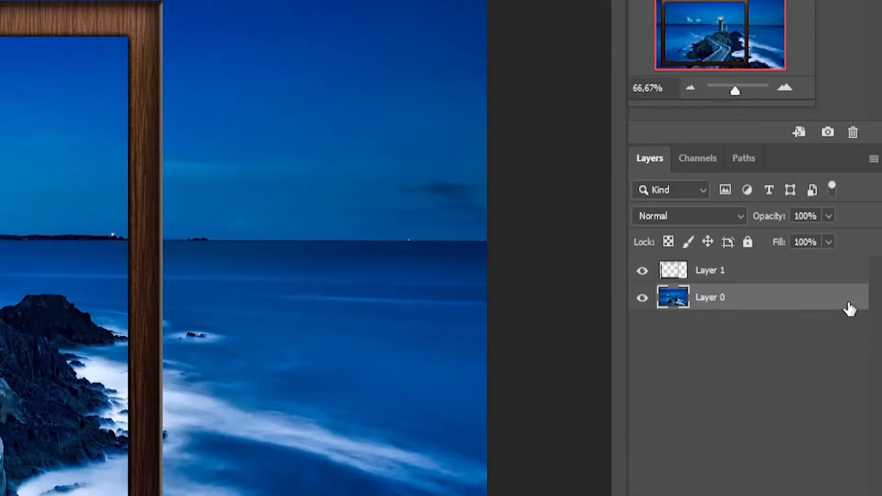
pyautogui.doubleClick(709, 301)
pyautogui.write('FUNDO')
pyautogui.press('Return')
# Step: Rename the pasted frame's layer as MOLDURA, and toggle its visibility off and back on
pyautogui.click(643, 281)
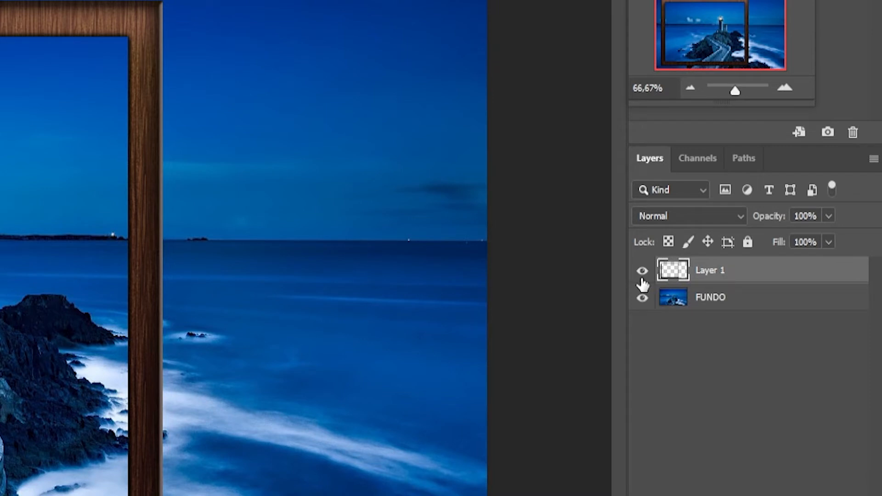
pyautogui.doubleClick(710, 272)
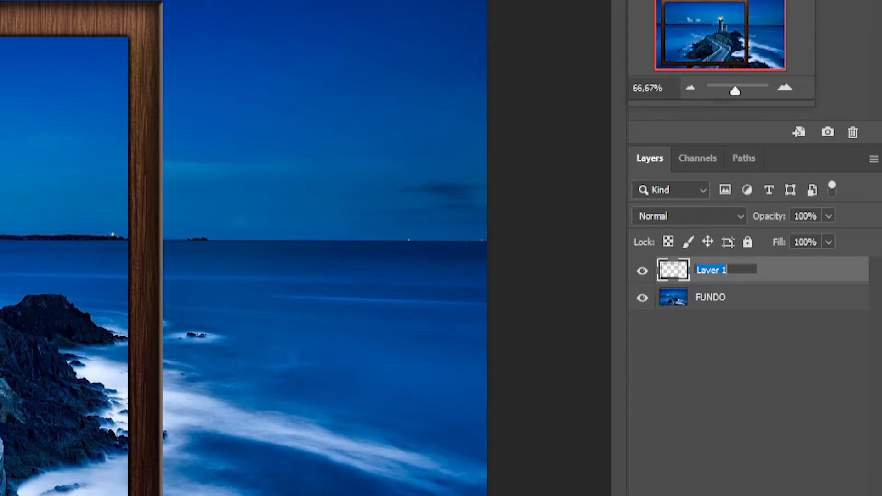
pyautogui.write('MOLDURA')
pyautogui.press('Return')
pyautogui.click(643, 271)
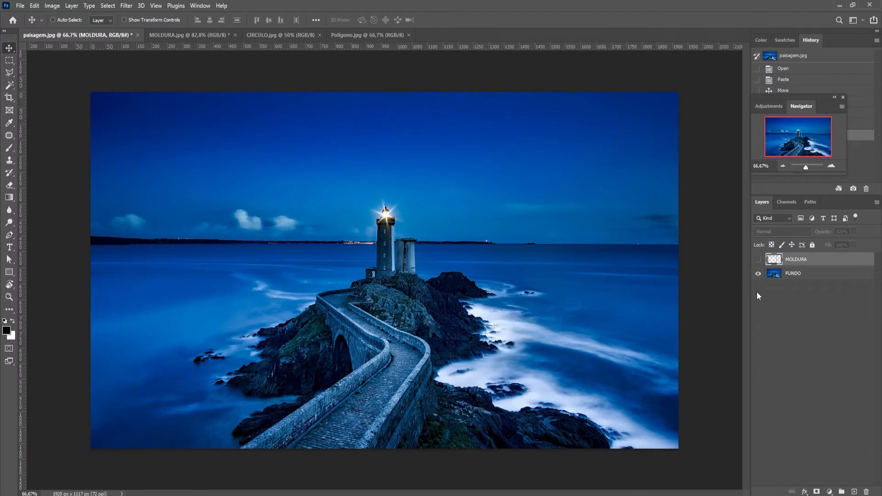
pyautogui.click(758, 261)
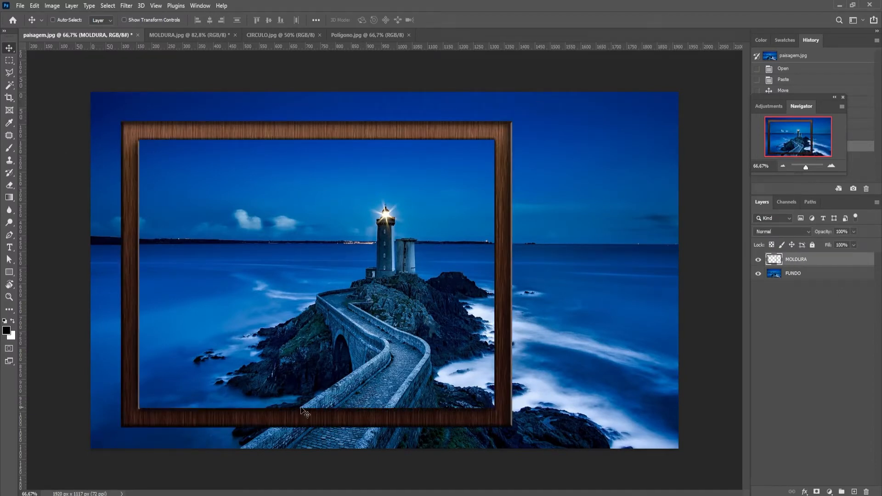
# Step: Close the MOLDURA.jpg document and return to paisagem.jpg
pyautogui.click(184, 34)
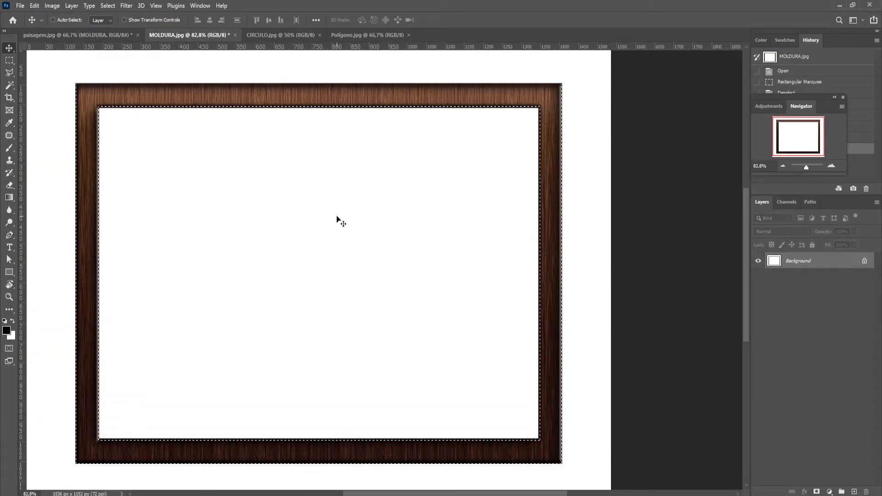
pyautogui.click(235, 35)
pyautogui.click(439, 188)
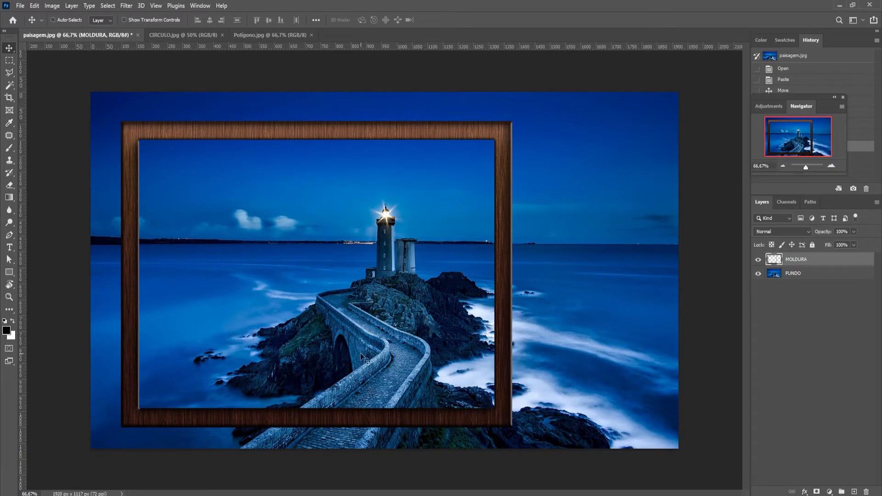
# Step: Switch to CIRCULO.jpg, activate the Elliptical Marquee tool and try a selection on the dome, then deselect it
pyautogui.click(166, 36)
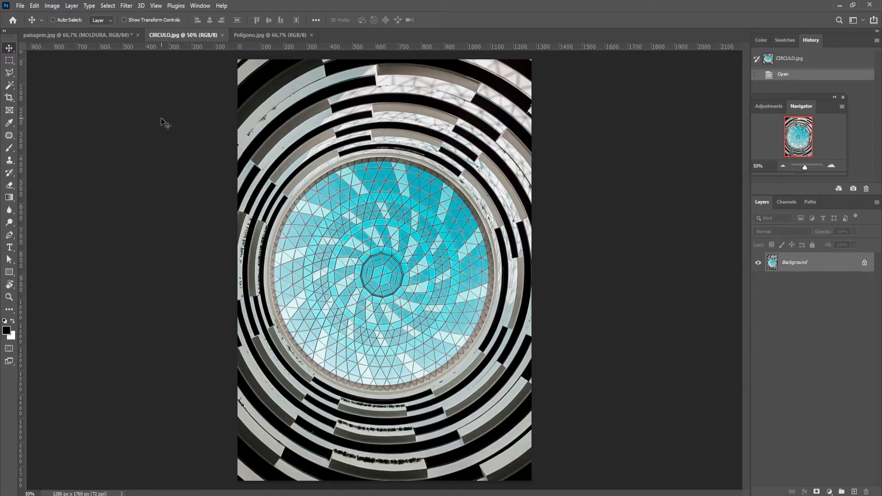
pyautogui.click(9, 60)
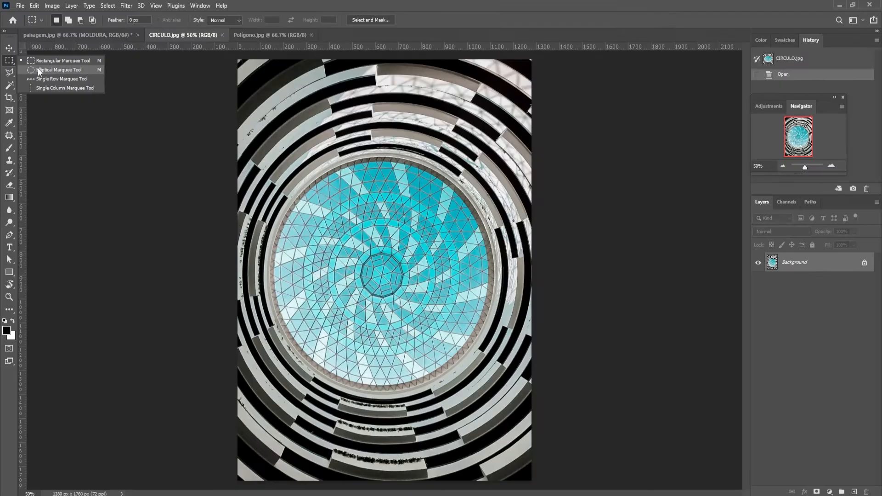
pyautogui.click(83, 155)
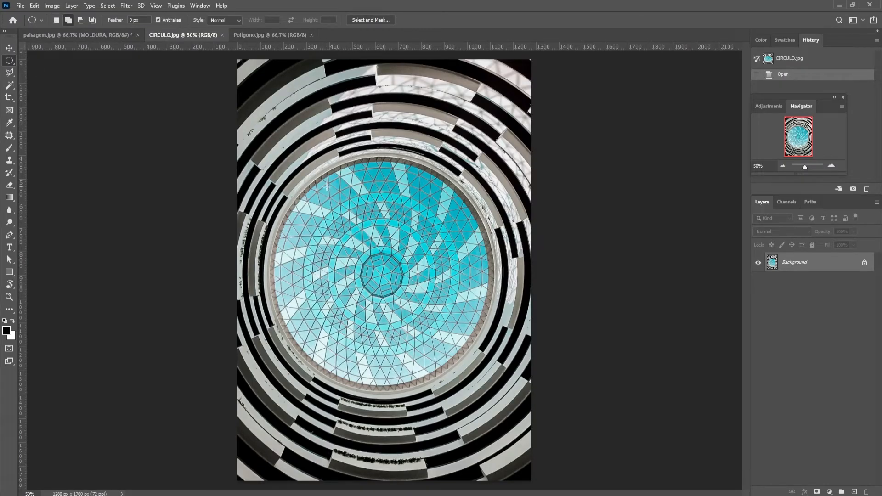
pyautogui.moveTo(327, 186); pyautogui.dragTo(306, 187)
pyautogui.hotkey('ctrl', 'd')
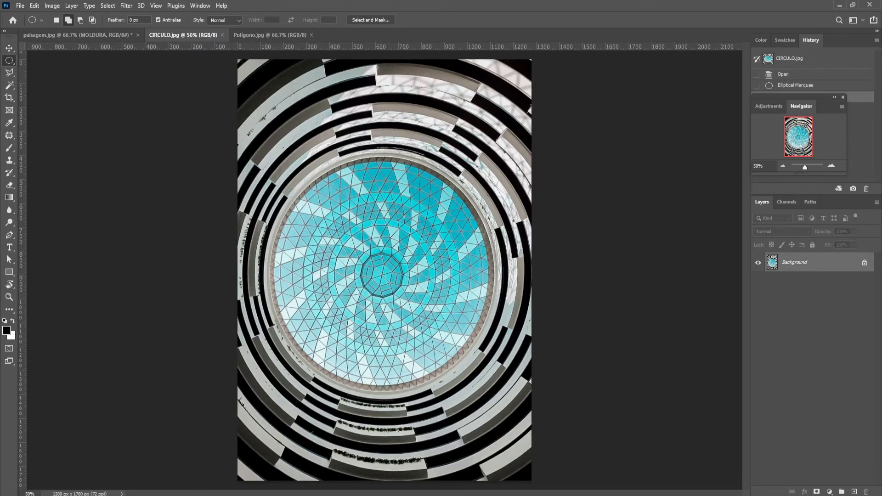
# Step: Add a new layer filled with black and try a freehand elliptical selection on it
pyautogui.click(853, 492)
pyautogui.hotkey('alt', 'BackSpace')
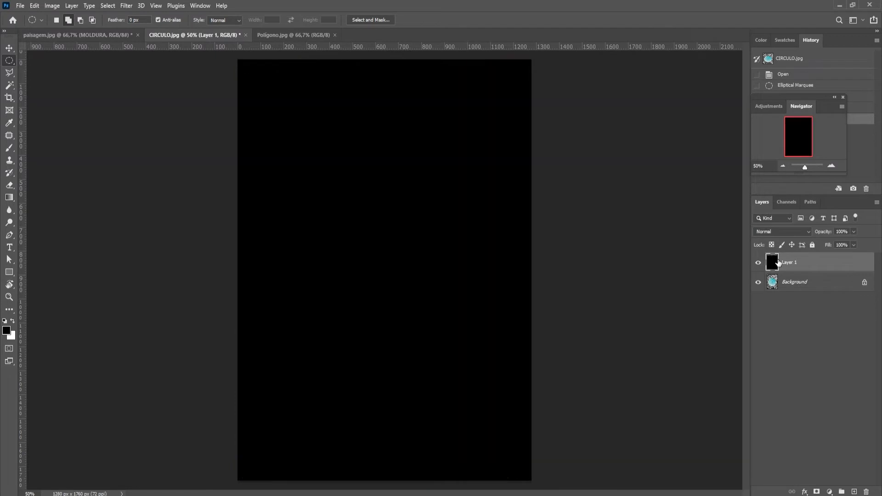
pyautogui.moveTo(307, 159); pyautogui.dragTo(490, 358)
pyautogui.moveTo(408, 178); pyautogui.dragTo(448, 286)
pyautogui.click(381, 242)
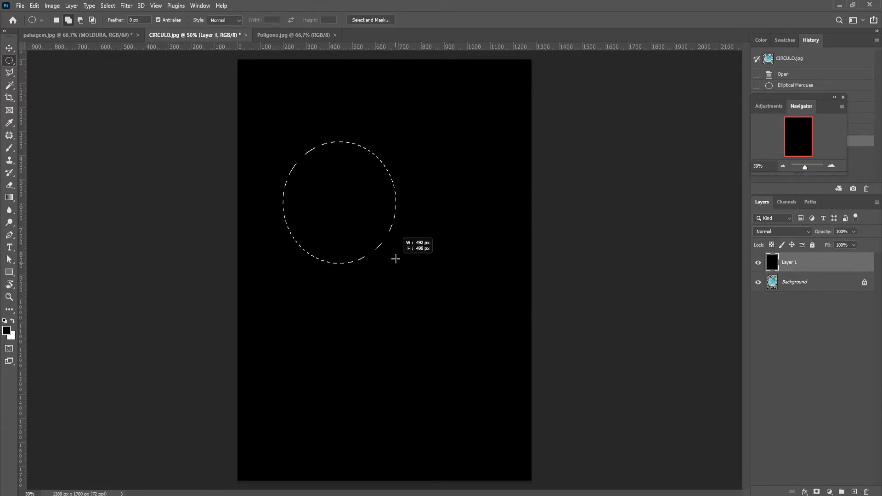
# Step: Try a perfect-circle selection on the black layer, repositioning it toward the upper right while it is being drawn
pyautogui.moveTo(396, 259)
pyautogui.mouseDown()
pyautogui.moveTo(409, 271)
pyautogui.moveTo(380, 235)
pyautogui.moveTo(404, 251)
pyautogui.moveTo(390, 230)
pyautogui.moveTo(402, 251)
pyautogui.mouseUp()
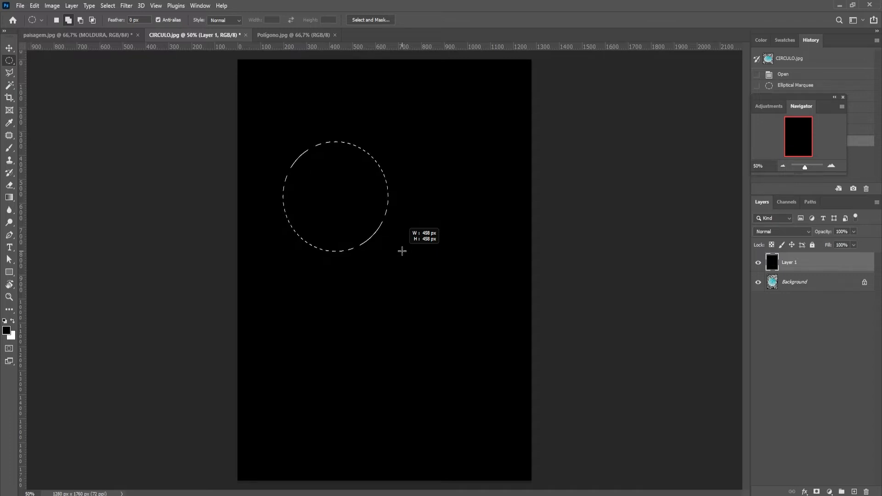
pyautogui.press('space')
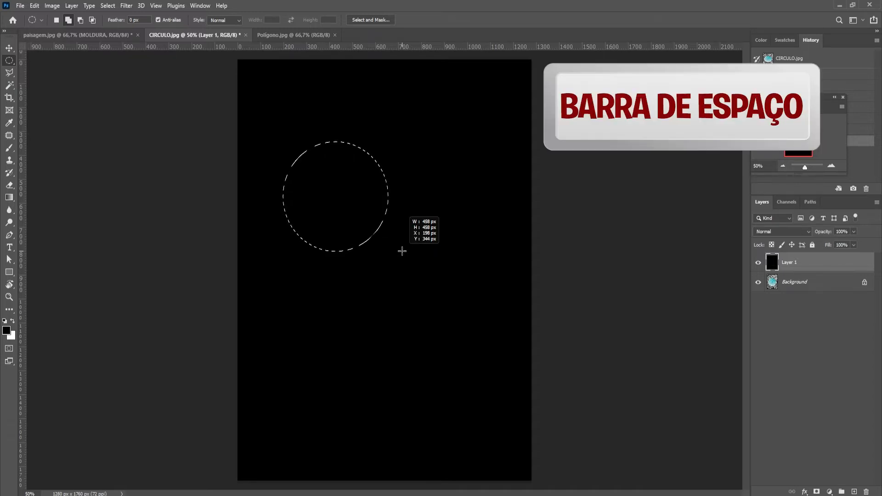
pyautogui.moveTo(402, 251); pyautogui.dragTo(499, 257)
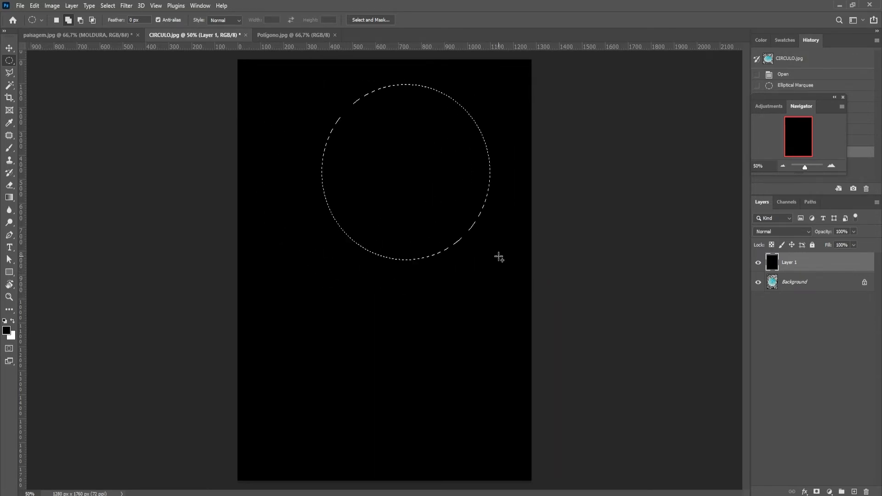
# Step: Deselect the circle and delete the black layer
pyautogui.hotkey('ctrl', 'd')
pyautogui.press('Delete')
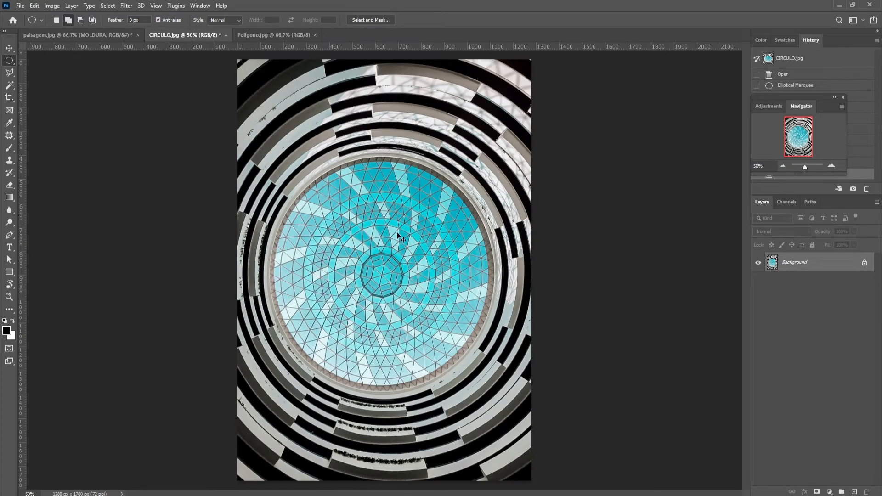
# Step: Select the round glass dome with the Elliptical Marquee tool, fitting the outline to the inner rim of the ring
pyautogui.moveTo(405, 242)
pyautogui.mouseDown()
pyautogui.moveTo(430, 252)
pyautogui.moveTo(419, 250)
pyautogui.mouseUp()
pyautogui.moveTo(307, 132); pyautogui.dragTo(581, 458)
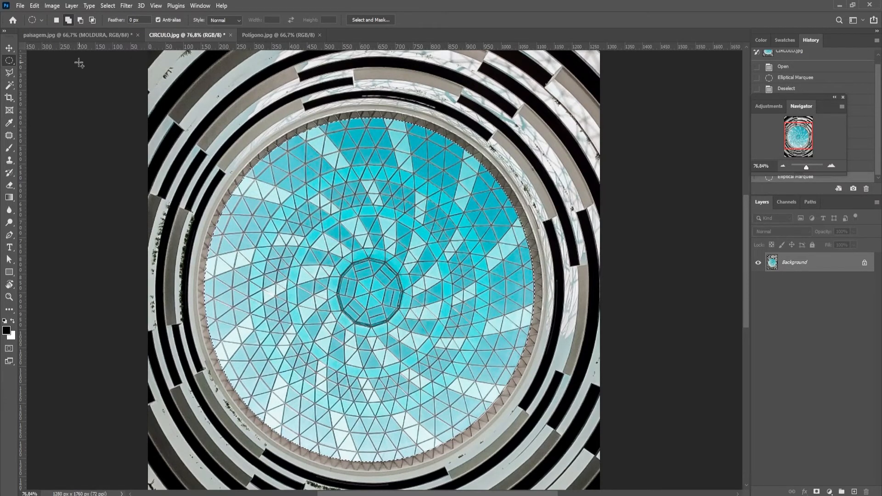
pyautogui.hotkey('ctrl', 'z')
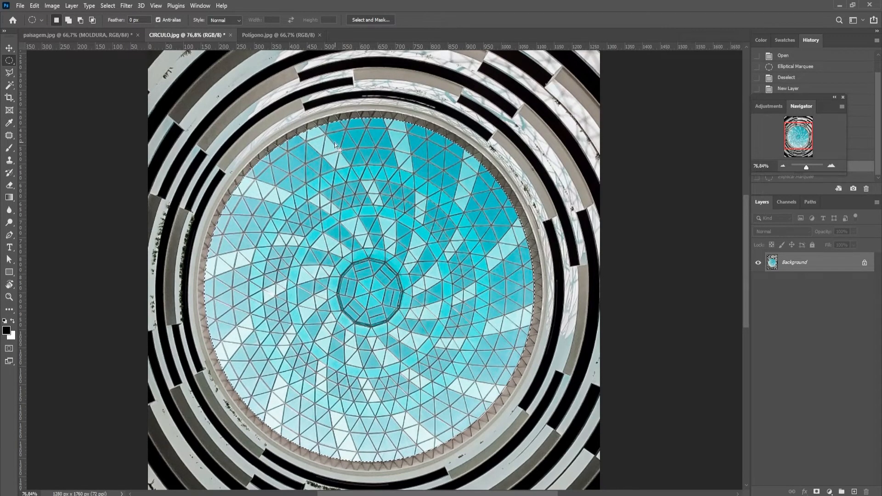
# Step: Try moving the circular selection outline down and to the right of the dome, and undo the move
pyautogui.moveTo(338, 134); pyautogui.dragTo(384, 249)
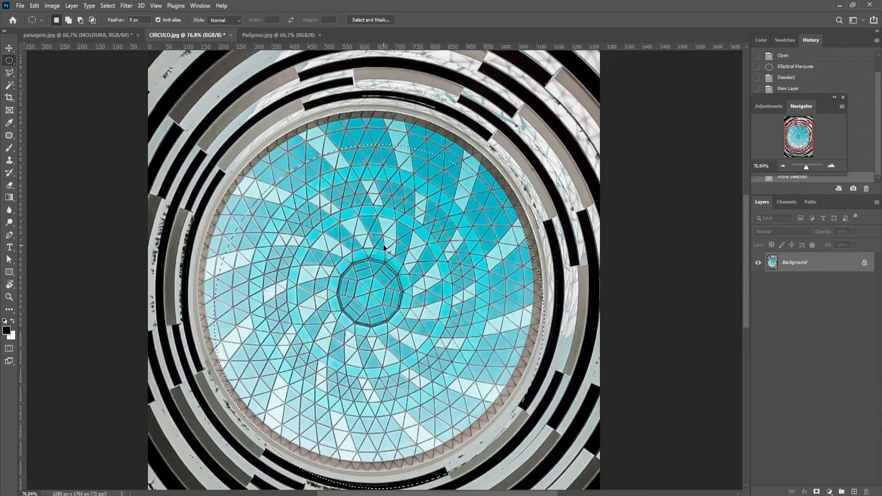
pyautogui.hotkey('ctrl', 'z')
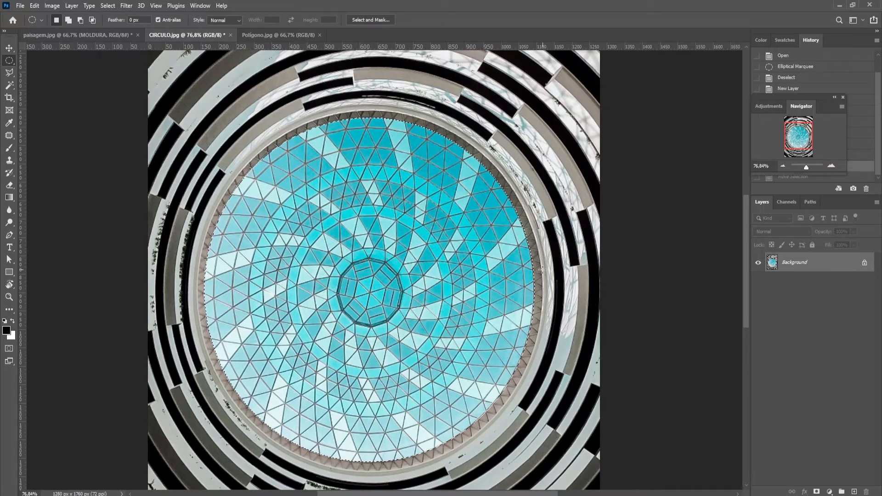
# Step: Nudge the circular selection outline horizontally and vertically until it lines up with the edge of the glass dome
pyautogui.press('Left')
pyautogui.press('Left')
pyautogui.press('Left')
pyautogui.press('Left')
pyautogui.press('Left')
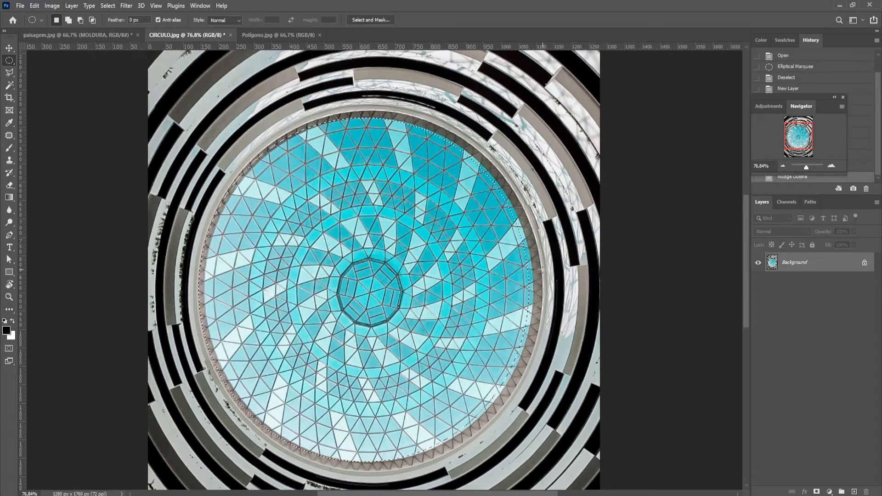
pyautogui.press('Right')
pyautogui.press('Right')
pyautogui.press('Right')
pyautogui.press('Right')
pyautogui.press('Right')
pyautogui.press('Right')
pyautogui.press('Right')
pyautogui.press('Right')
pyautogui.press('Right')
pyautogui.press('Right')
pyautogui.press('Right')
pyautogui.press('Right')
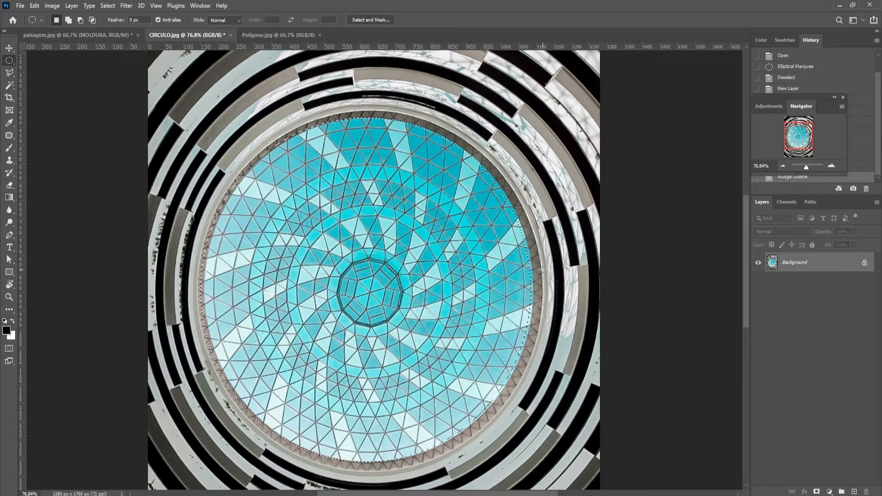
pyautogui.press('Up')
pyautogui.press('Up')
pyautogui.press('Up')
pyautogui.press('Up')
pyautogui.press('Up')
pyautogui.press('Up')
pyautogui.press('Up')
pyautogui.press('Up')
pyautogui.press('Up')
pyautogui.press('Up')
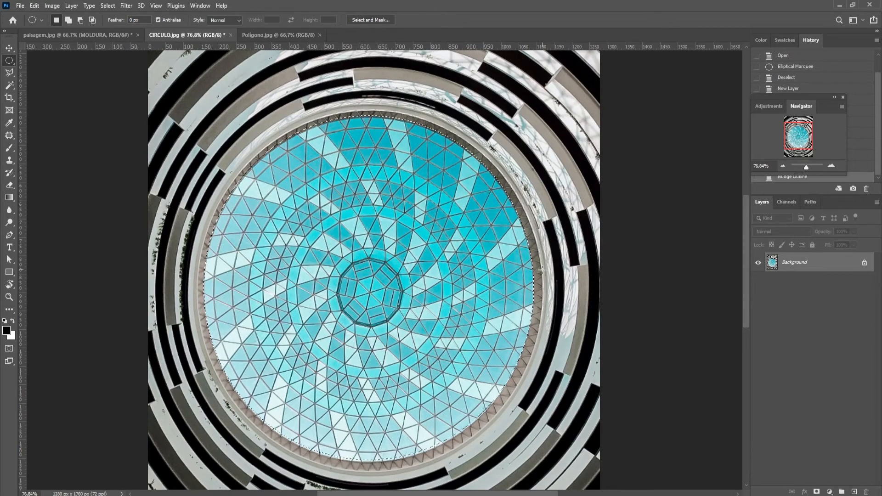
pyautogui.press('Down')
pyautogui.press('Down')
pyautogui.press('Down')
pyautogui.press('Down')
pyautogui.press('Down')
pyautogui.press('Down')
pyautogui.press('Down')
pyautogui.press('Down')
pyautogui.press('Down')
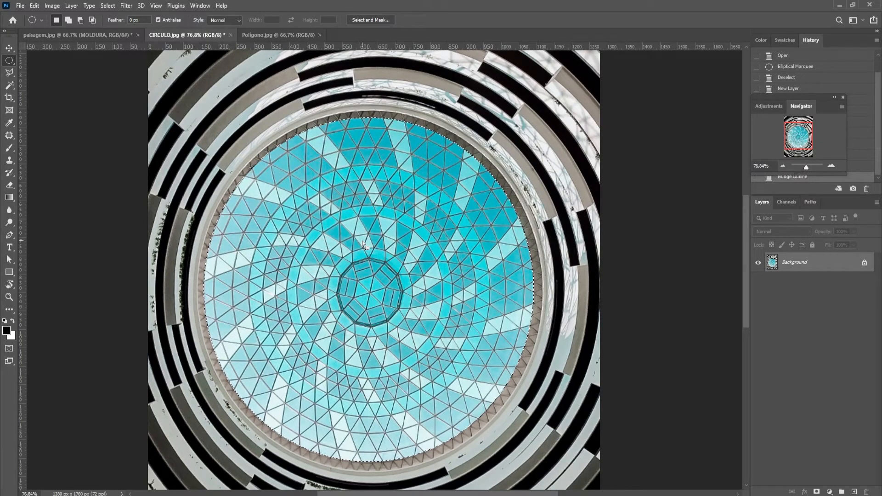
# Step: Copy the selected glass dome from CIRCULO.jpg and paste it into paisagem.jpg
pyautogui.click(35, 5)
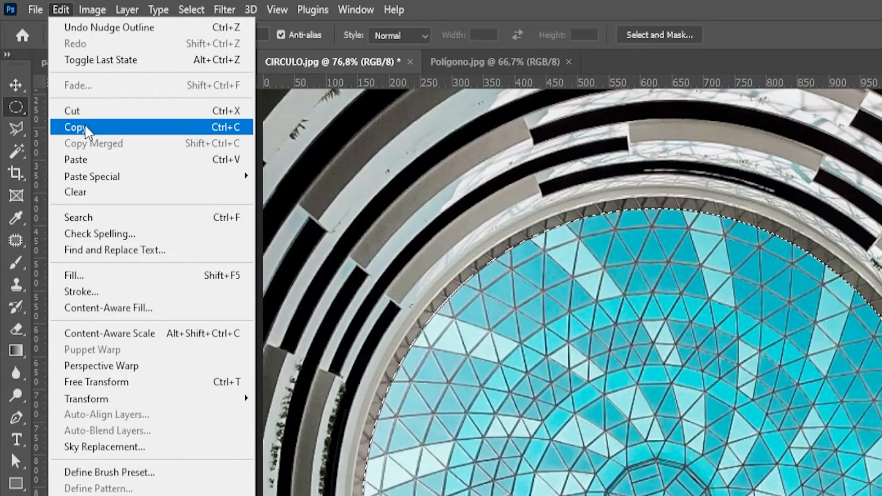
pyautogui.click(85, 124)
pyautogui.click(107, 60)
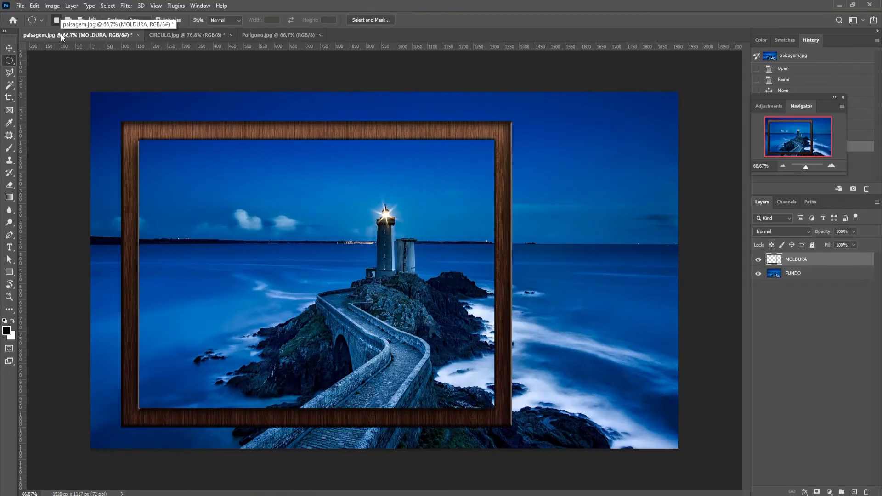
pyautogui.click(35, 6)
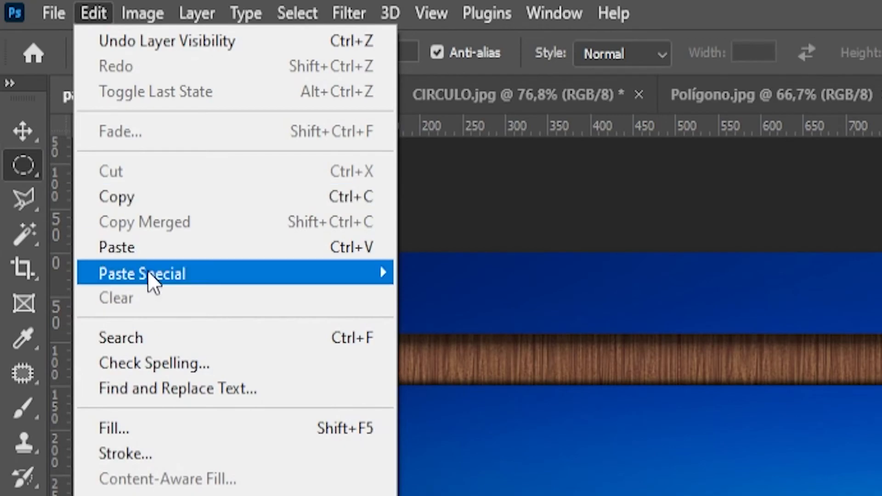
pyautogui.click(148, 249)
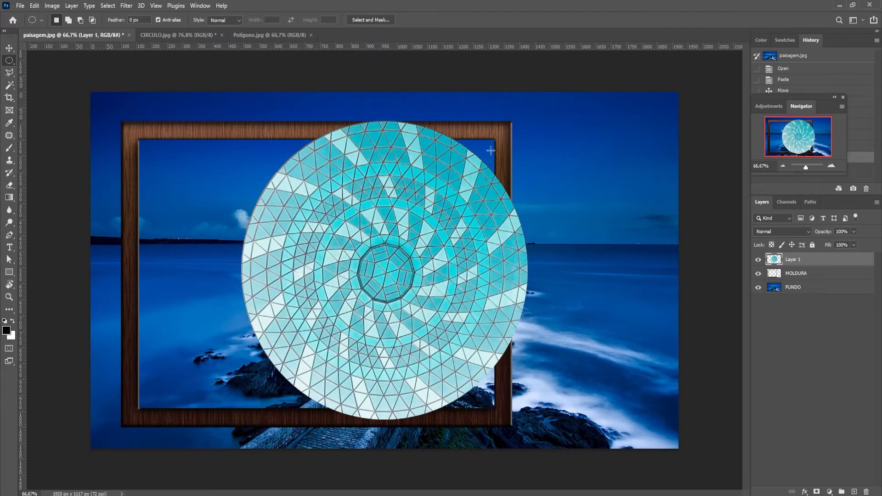
# Step: Free-transform the pasted dome to about 24.57% and place it in the sky inside the frame's upper-left corner, at about X 301 px, Y 281 px
pyautogui.click(35, 6)
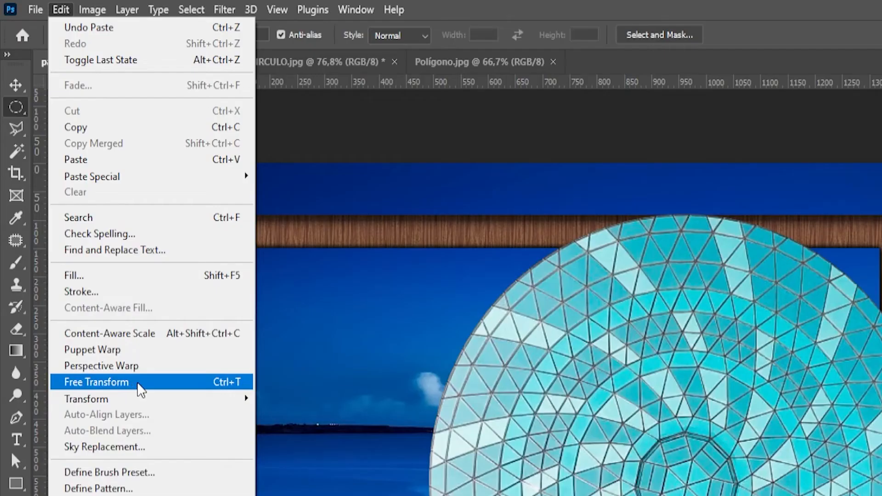
pyautogui.click(138, 384)
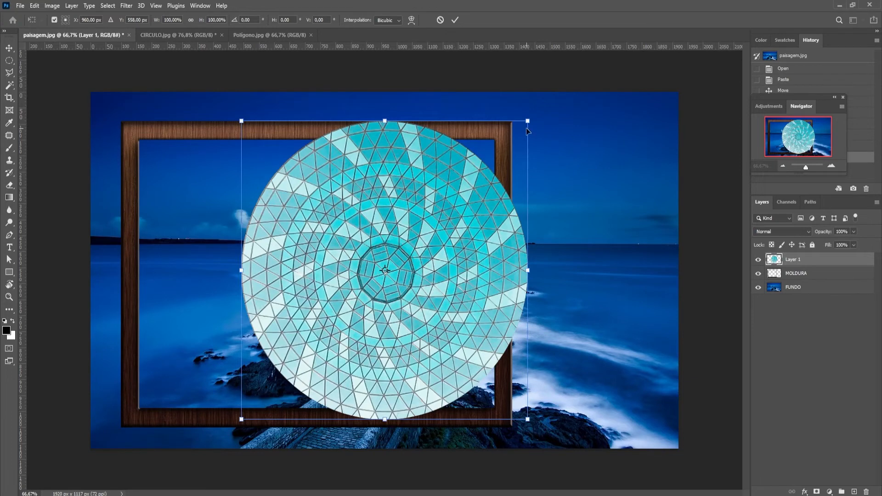
pyautogui.moveTo(529, 122); pyautogui.dragTo(296, 331)
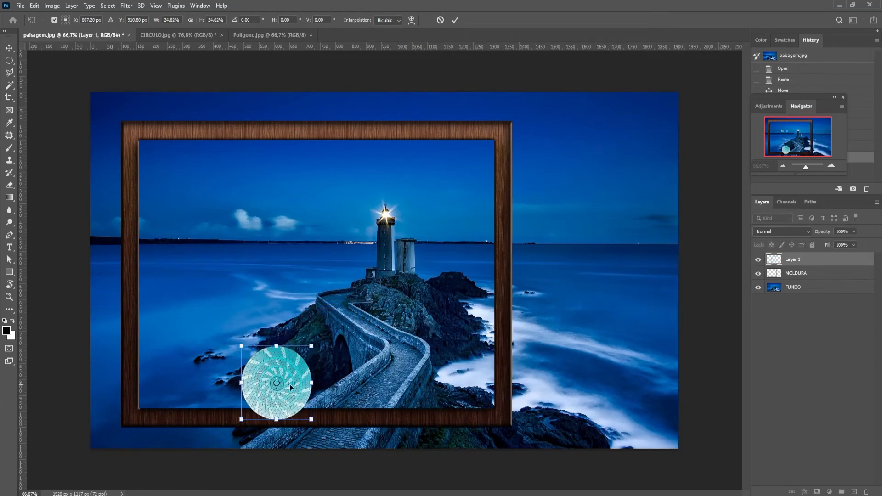
pyautogui.moveTo(295, 387); pyautogui.dragTo(279, 334)
pyautogui.moveTo(217, 204); pyautogui.dragTo(201, 183)
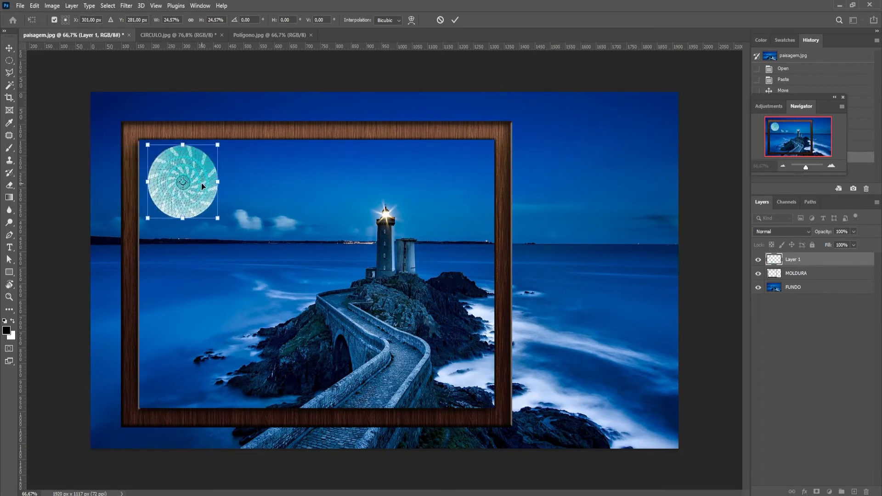
pyautogui.click(454, 23)
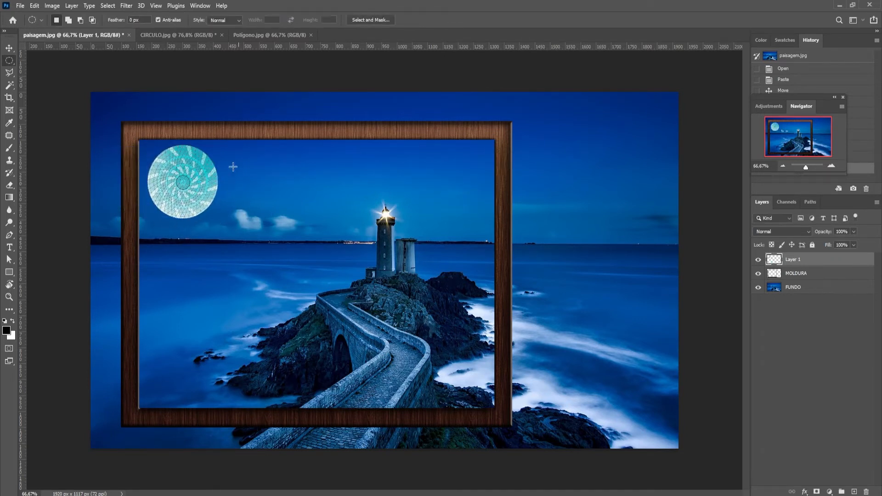
# Step: Close CIRCULO.jpg without saving its changes and bring up Polígono.jpg
pyautogui.click(160, 35)
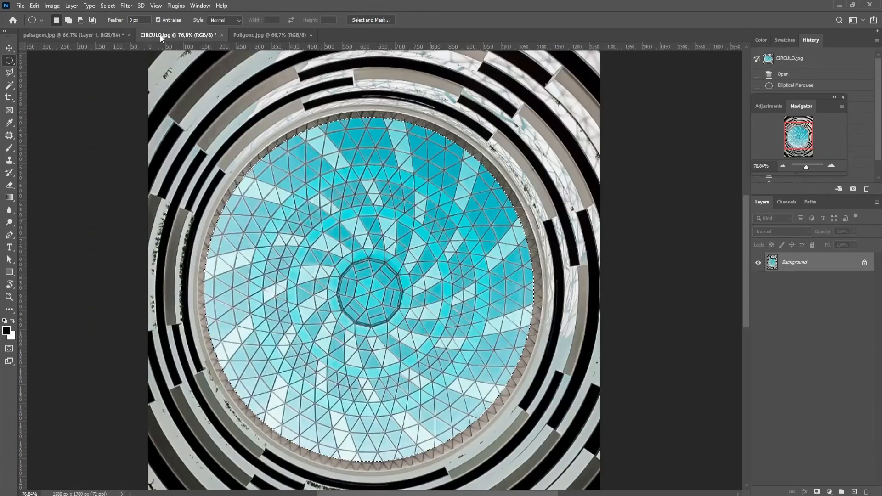
pyautogui.click(221, 35)
pyautogui.click(437, 190)
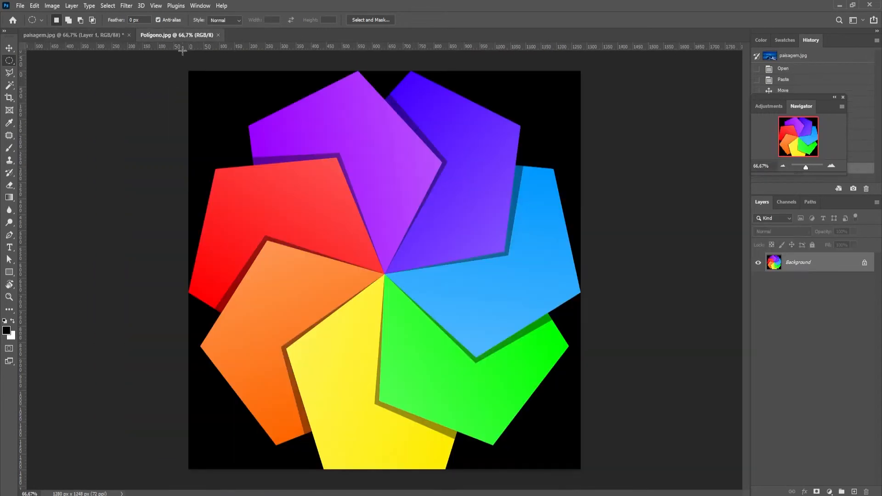
pyautogui.click(166, 35)
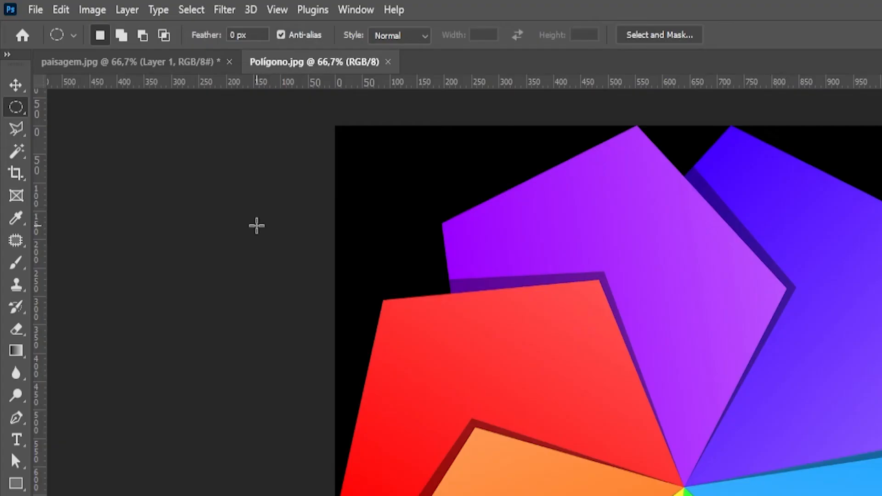
pyautogui.rightClick(9, 60)
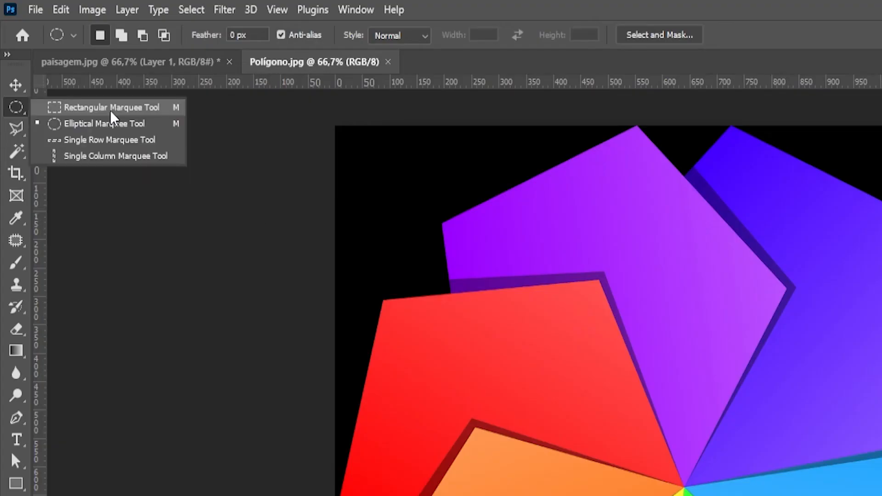
pyautogui.click(82, 132)
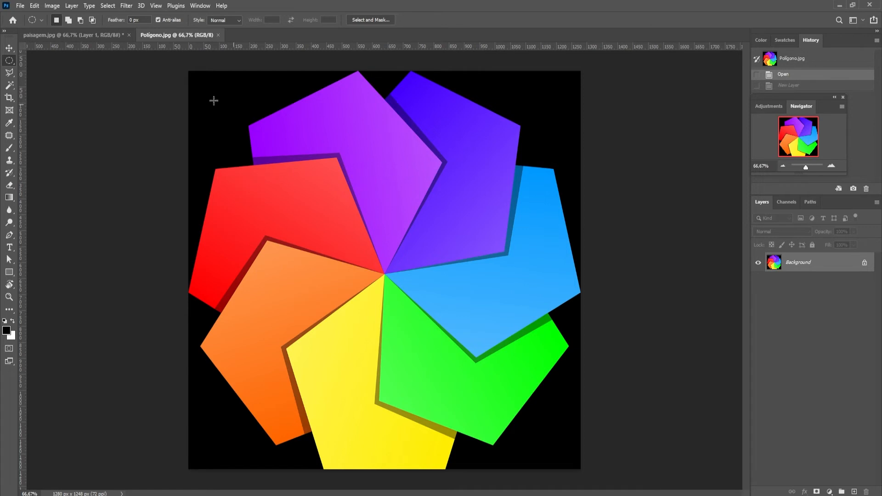
# Step: Try the Lasso tool with a freehand selection across the purple and red polygons, and deselect it
pyautogui.click(12, 75)
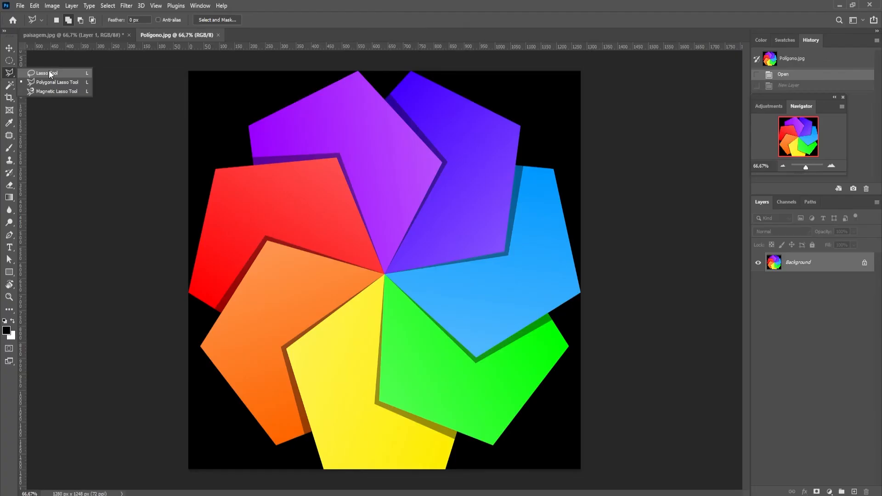
pyautogui.click(85, 129)
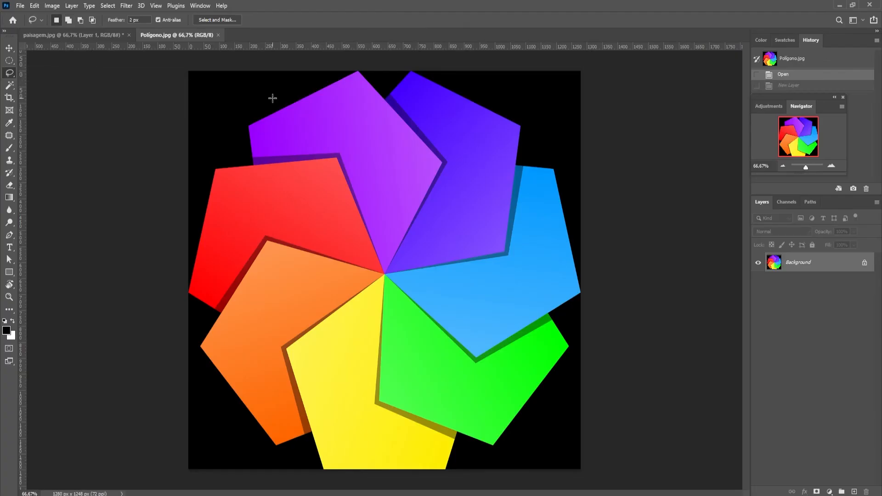
pyautogui.moveTo(272, 89)
pyautogui.mouseDown()
pyautogui.moveTo(252, 85)
pyautogui.moveTo(243, 115)
pyautogui.moveTo(220, 131)
pyautogui.moveTo(217, 164)
pyautogui.moveTo(230, 163)
pyautogui.moveTo(256, 195)
pyautogui.moveTo(276, 201)
pyautogui.moveTo(310, 176)
pyautogui.moveTo(352, 210)
pyautogui.moveTo(401, 173)
pyautogui.moveTo(354, 147)
pyautogui.moveTo(395, 123)
pyautogui.moveTo(409, 96)
pyautogui.moveTo(307, 103)
pyautogui.moveTo(270, 87)
pyautogui.mouseUp()
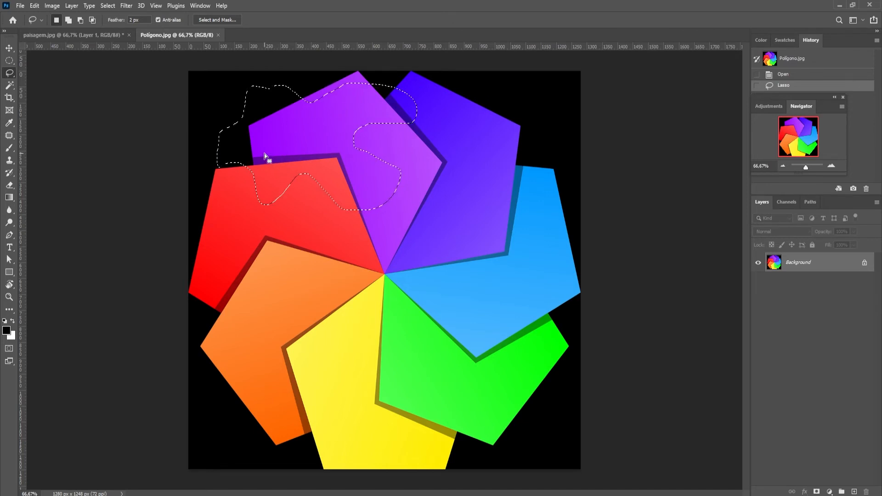
pyautogui.click(531, 136)
# Step: Try tracing the purple polygon's upper-left and left edges with the Magnetic Lasso tool, and cancel the outline
pyautogui.rightClick(16, 76)
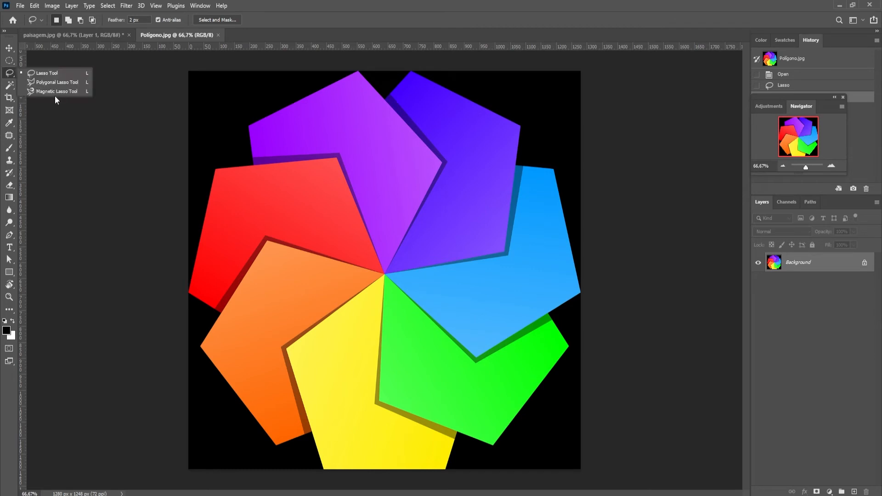
pyautogui.click(52, 92)
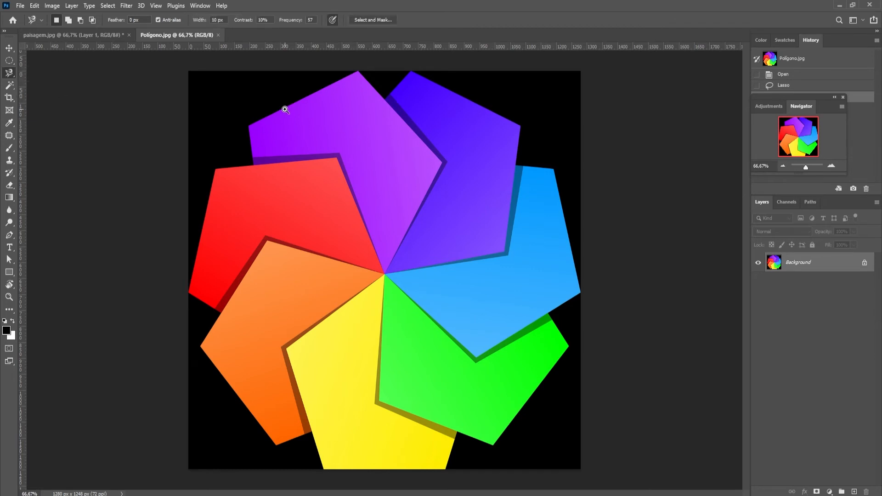
pyautogui.moveTo(286, 106); pyautogui.dragTo(368, 134)
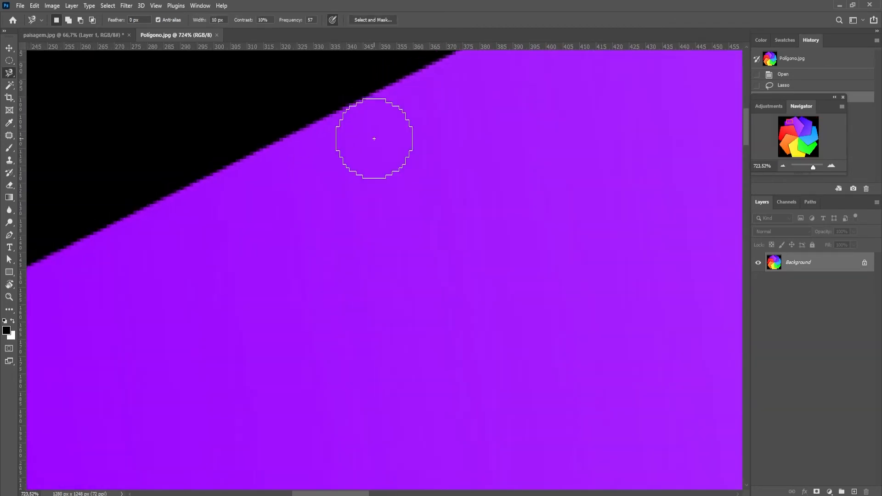
pyautogui.click(369, 101)
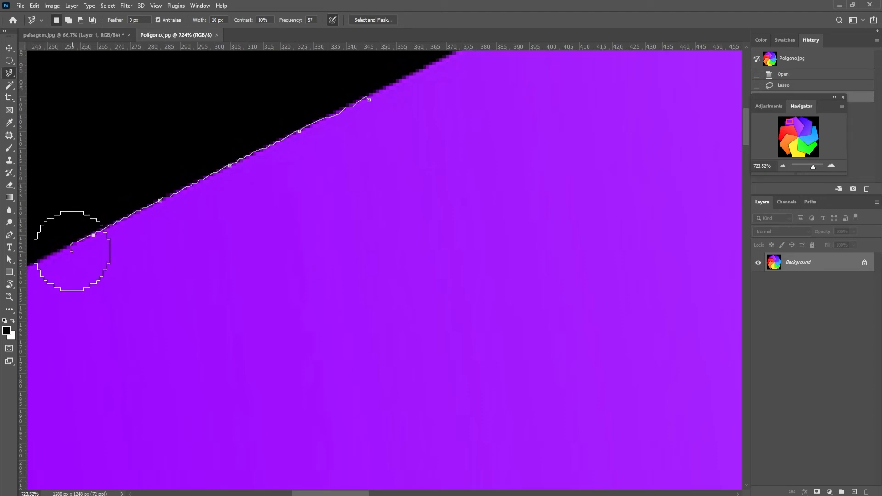
pyautogui.press('space')
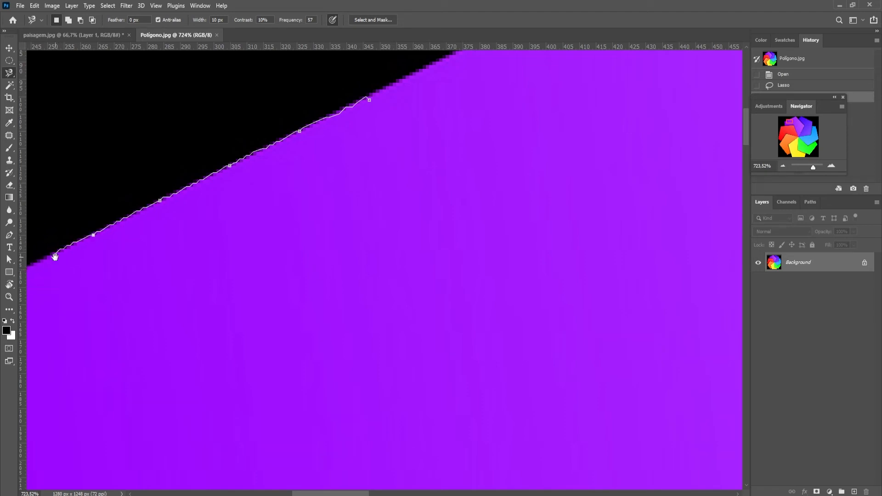
pyautogui.moveTo(56, 257)
pyautogui.mouseDown()
pyautogui.moveTo(196, 220)
pyautogui.moveTo(358, 150)
pyautogui.mouseUp()
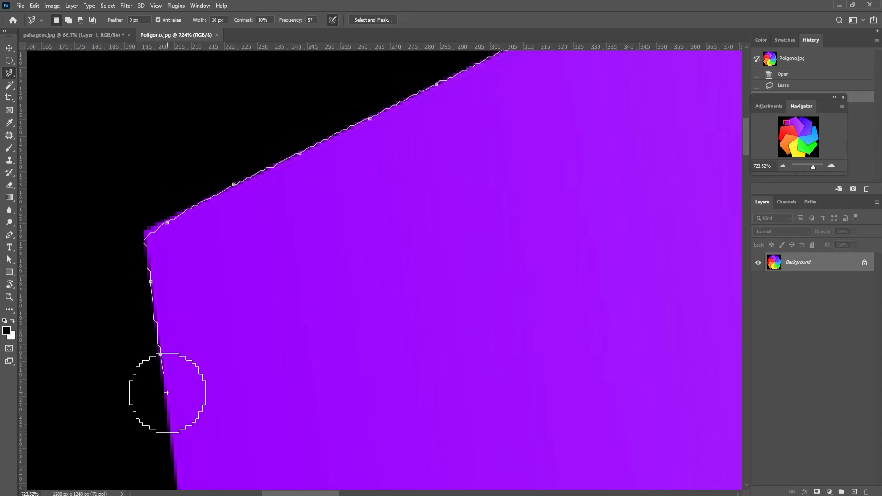
pyautogui.press('Escape')
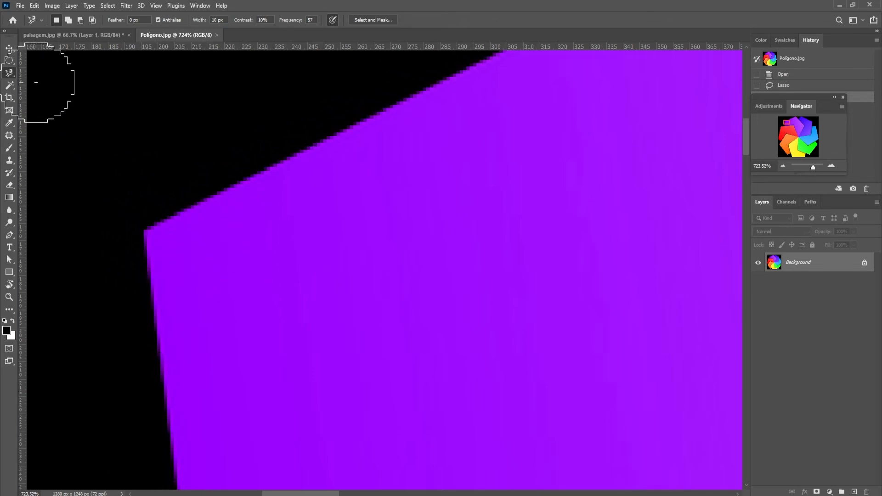
# Step: Switch to the Polygonal Lasso tool and fit the whole polygon image on screen
pyautogui.click(13, 76)
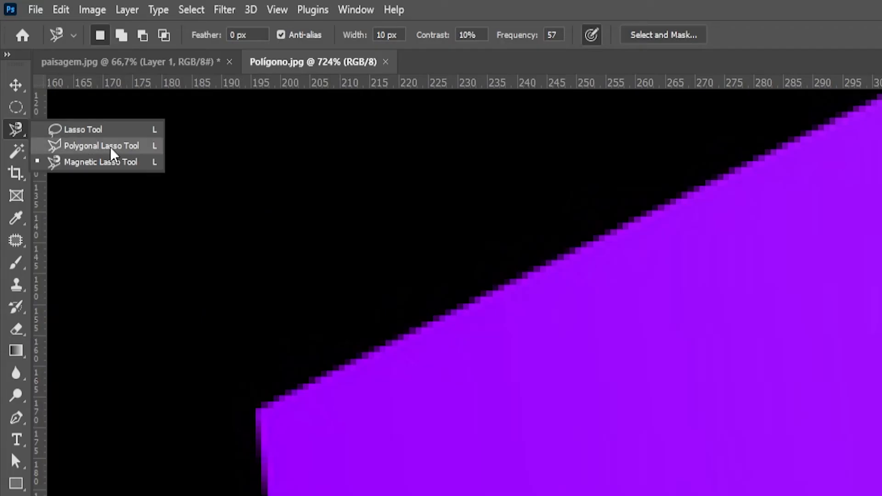
pyautogui.click(111, 150)
pyautogui.hotkey('ctrl', '0')
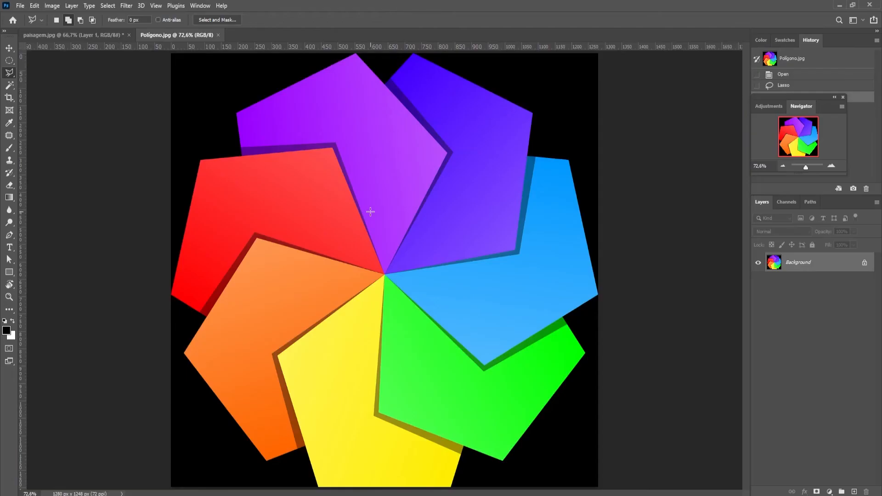
# Step: Try a closed, irregular straight-edged selection across the coloured polygons around the image centre with the Polygonal Lasso, and deselect it
pyautogui.click(361, 117)
pyautogui.click(428, 98)
pyautogui.click(484, 146)
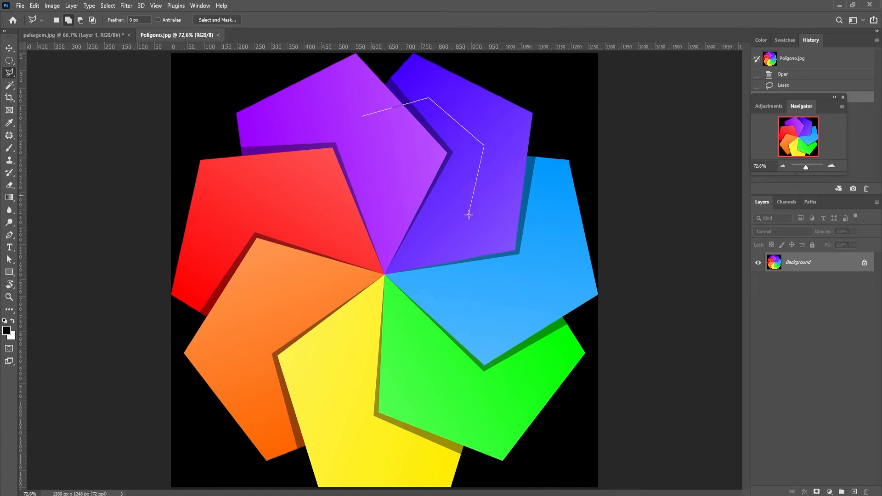
pyautogui.click(418, 244)
pyautogui.click(463, 302)
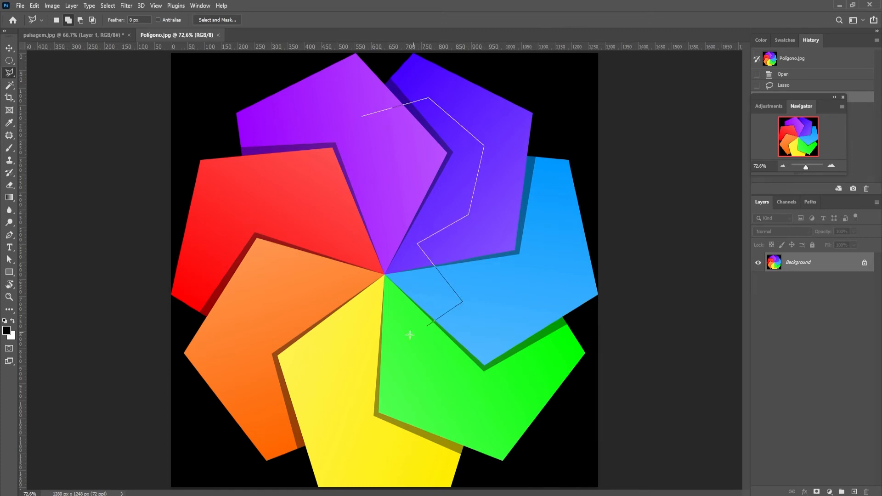
pyautogui.click(335, 292)
pyautogui.click(383, 258)
pyautogui.click(384, 208)
pyautogui.click(308, 158)
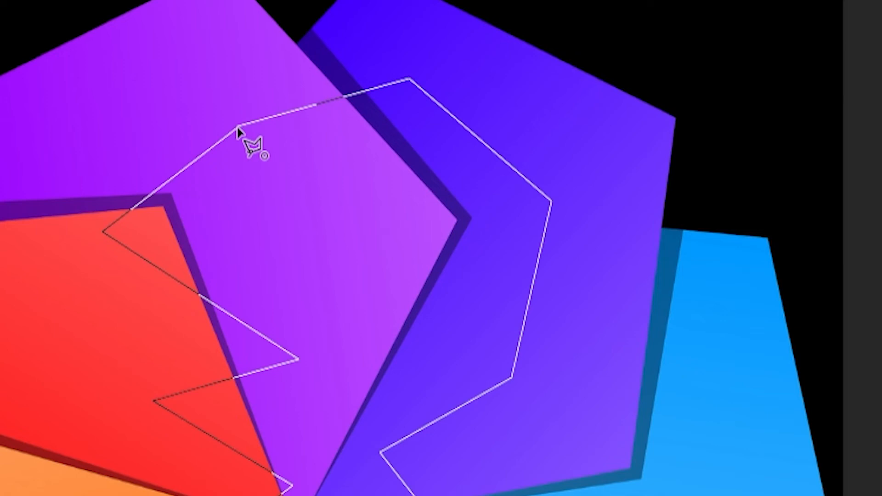
pyautogui.click(238, 131)
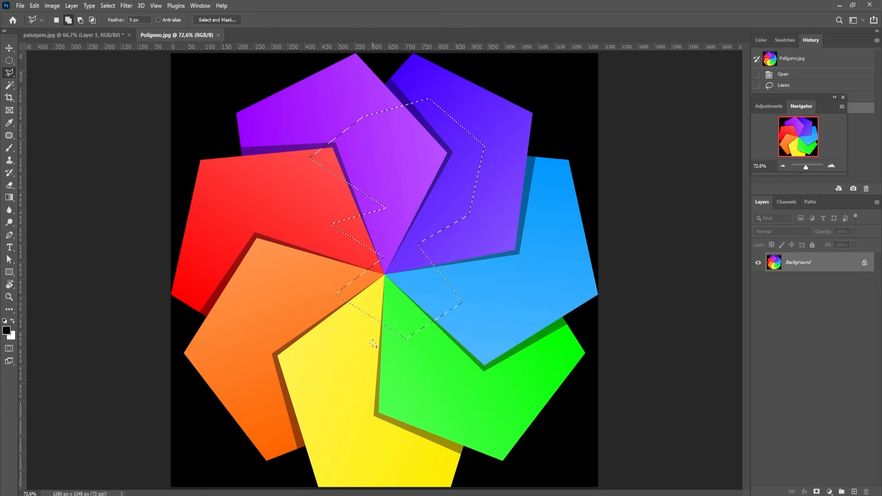
pyautogui.hotkey('ctrl', 'd')
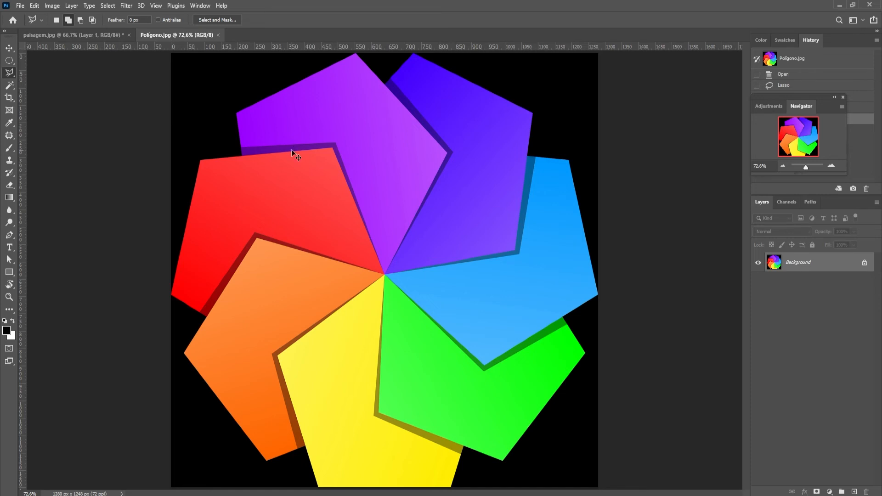
# Step: Start a Polygonal Lasso outline at the purple polygon's tip and trace its upper-left edge to the left corner
pyautogui.moveTo(357, 48)
pyautogui.mouseDown()
pyautogui.moveTo(401, 88)
pyautogui.moveTo(346, 77)
pyautogui.moveTo(402, 92)
pyautogui.moveTo(386, 102)
pyautogui.moveTo(405, 171)
pyautogui.moveTo(426, 155)
pyautogui.mouseUp()
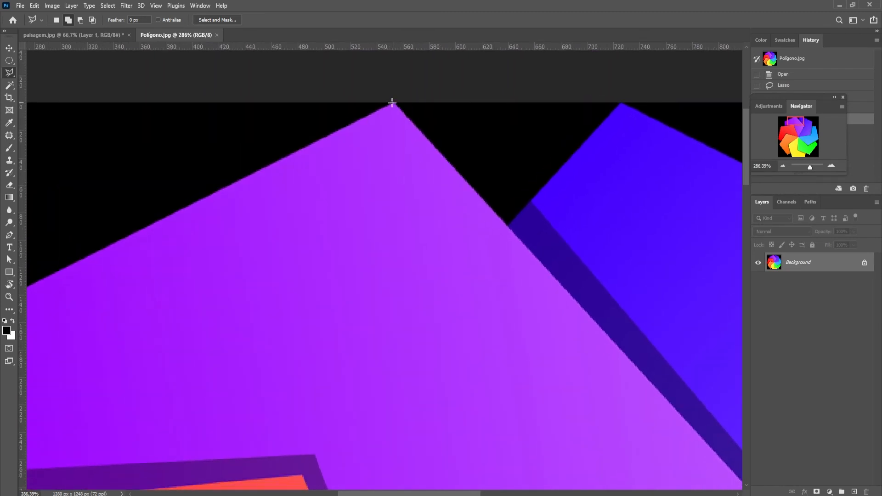
pyautogui.moveTo(392, 106); pyautogui.dragTo(410, 118)
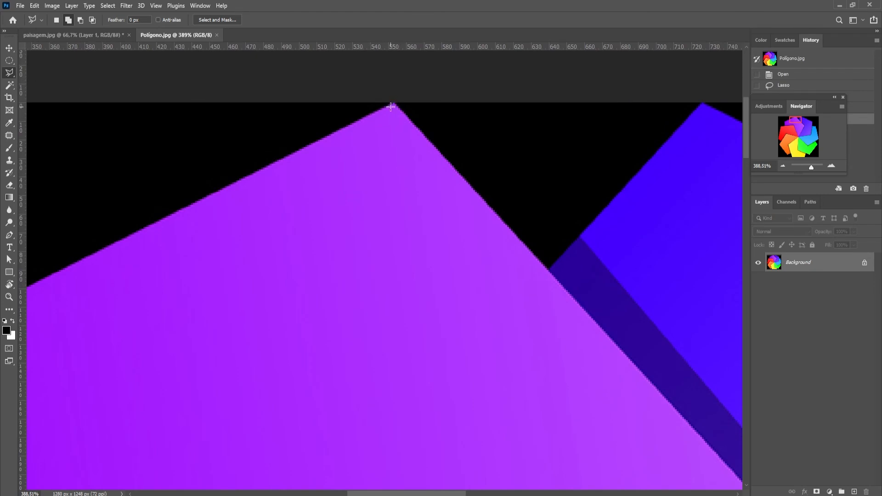
pyautogui.moveTo(353, 118); pyautogui.dragTo(434, 114)
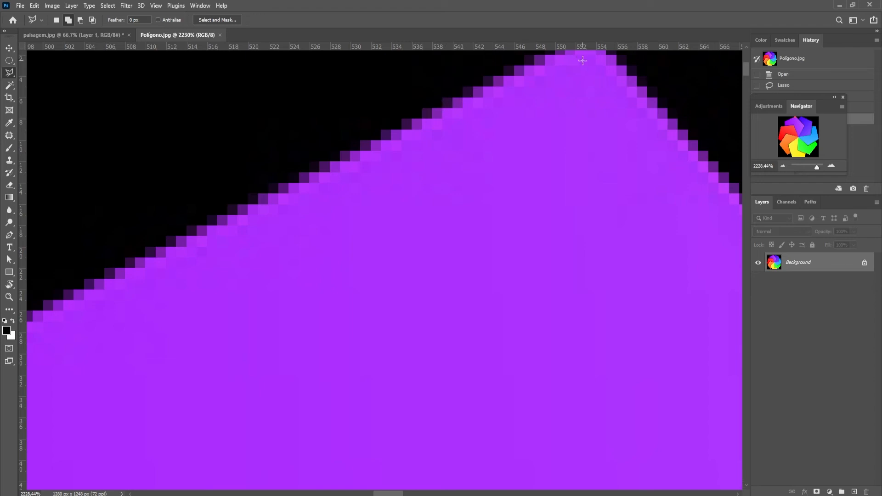
pyautogui.moveTo(589, 92); pyautogui.dragTo(575, 120)
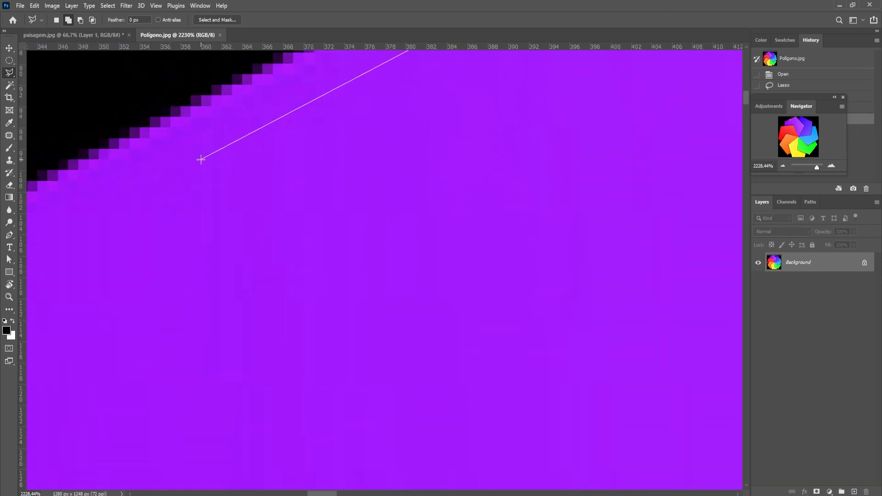
pyautogui.press('space')
pyautogui.moveTo(165, 242)
pyautogui.mouseDown()
pyautogui.moveTo(231, 224)
pyautogui.moveTo(504, 110)
pyautogui.mouseUp()
pyautogui.moveTo(178, 317); pyautogui.dragTo(567, 149)
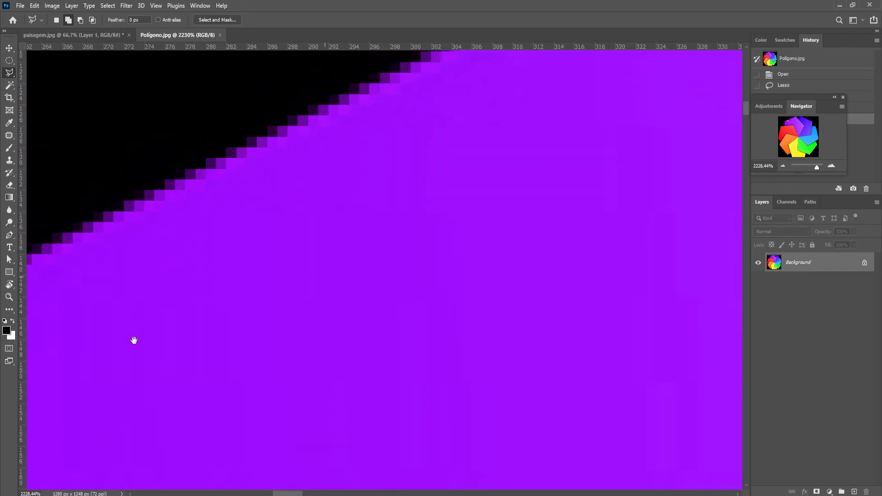
pyautogui.moveTo(134, 340); pyautogui.dragTo(559, 167)
pyautogui.moveTo(102, 422); pyautogui.dragTo(538, 134)
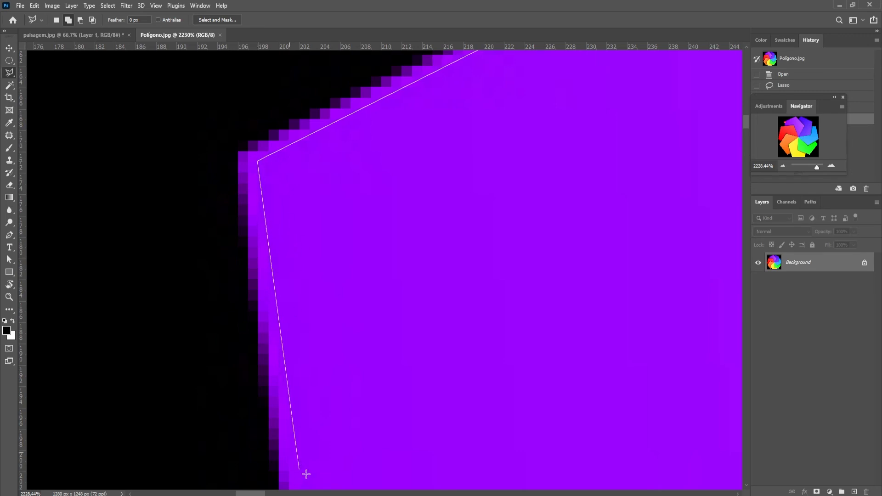
# Step: Continue the outline down the purple polygon's left edge to where it meets the red polygon
pyautogui.press('space')
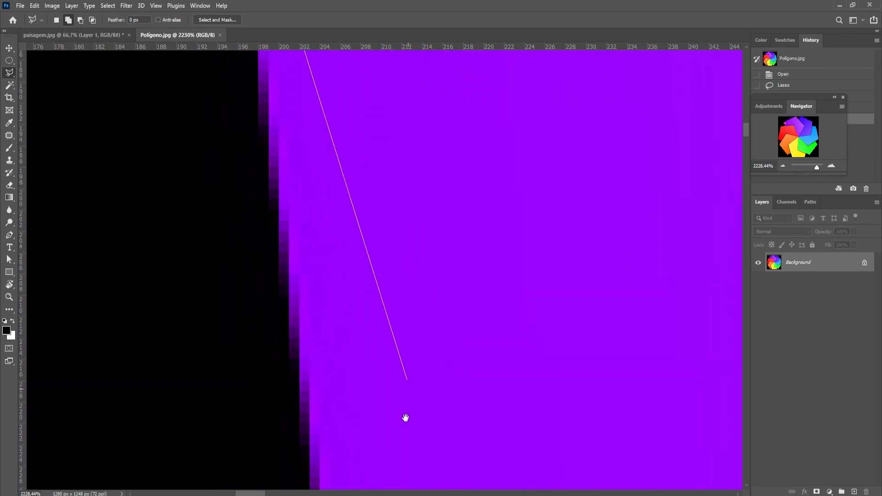
pyautogui.moveTo(405, 417); pyautogui.dragTo(173, 73)
pyautogui.moveTo(286, 413); pyautogui.dragTo(290, 87)
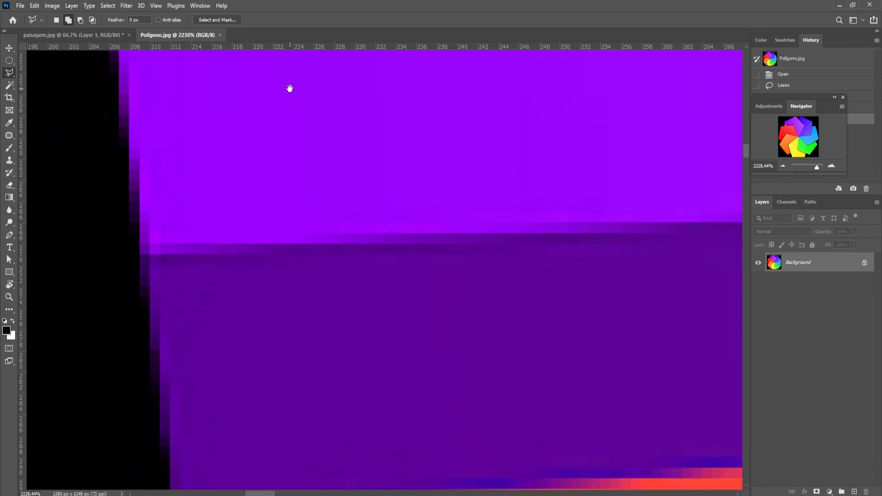
pyautogui.moveTo(215, 311); pyautogui.dragTo(207, 87)
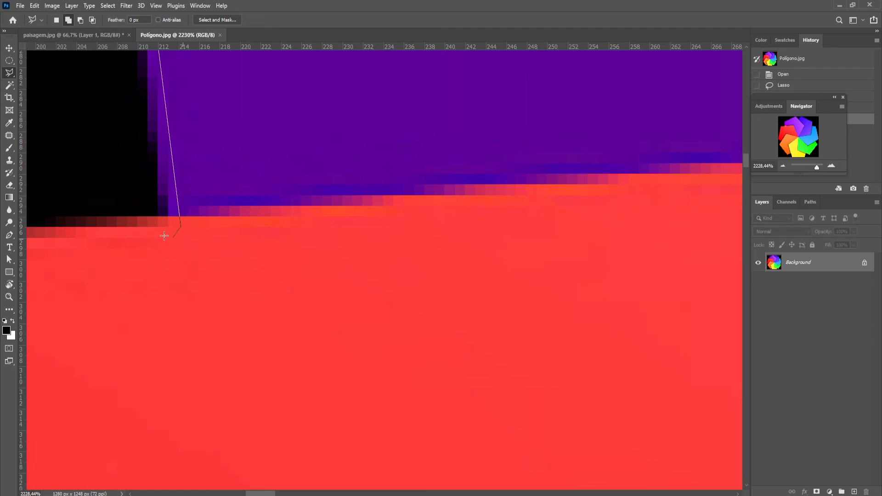
# Step: Trace the red polygon's outer edges with the lasso outline, from the purple junction around to the orange polygon
pyautogui.moveTo(132, 226); pyautogui.dragTo(688, 148)
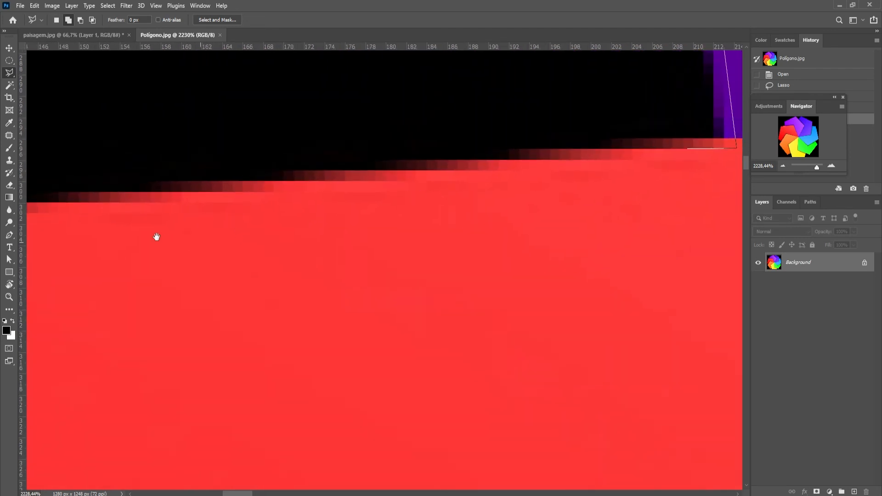
pyautogui.moveTo(157, 236); pyautogui.dragTo(627, 166)
pyautogui.click(530, 103)
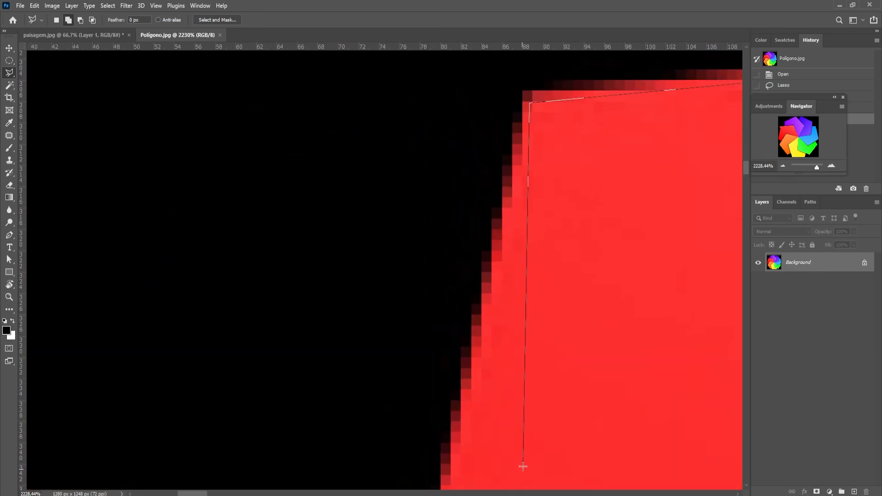
pyautogui.moveTo(518, 467); pyautogui.dragTo(342, 122)
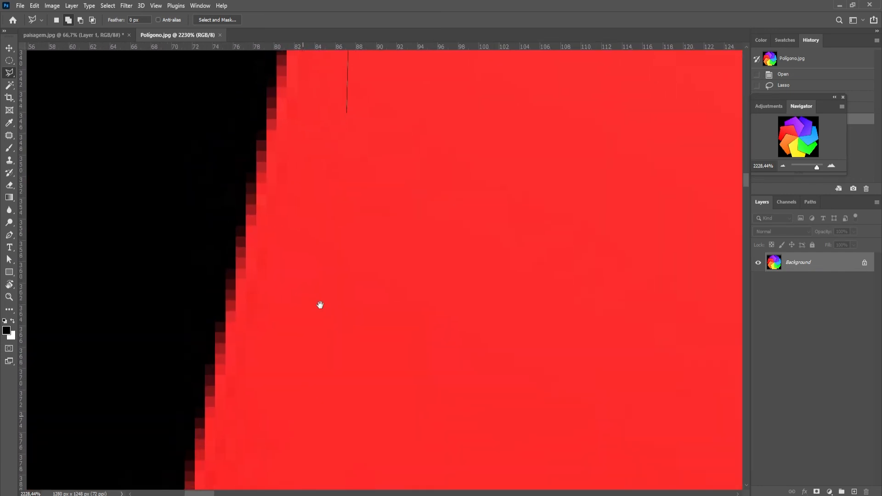
pyautogui.moveTo(303, 416); pyautogui.dragTo(328, 138)
pyautogui.moveTo(228, 453); pyautogui.dragTo(294, 175)
pyautogui.click(335, 215)
pyautogui.moveTo(324, 469); pyautogui.dragTo(334, 115)
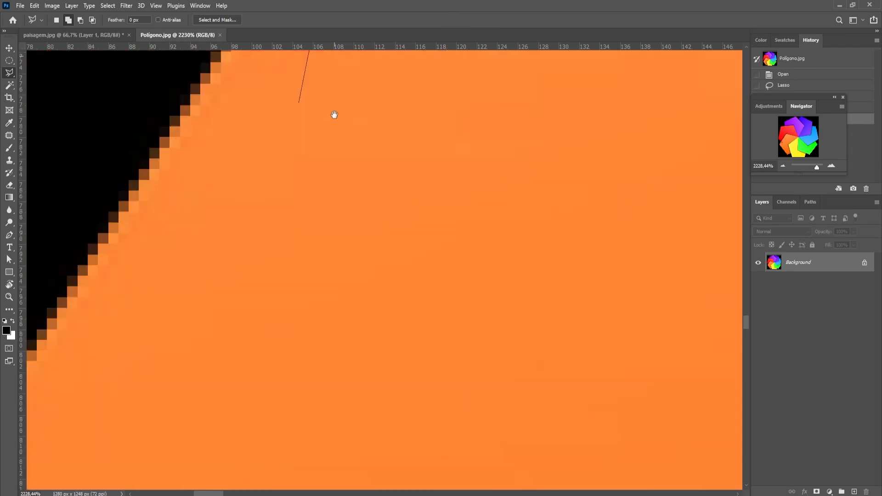
# Step: Extend the outline along the orange polygon's outer edges to the point where it meets the yellow polygon
pyautogui.moveTo(193, 450); pyautogui.dragTo(575, 83)
pyautogui.click(136, 327)
pyautogui.moveTo(501, 378); pyautogui.dragTo(275, 93)
pyautogui.moveTo(560, 404); pyautogui.dragTo(275, 82)
pyautogui.moveTo(564, 360); pyautogui.dragTo(294, 83)
pyautogui.click(275, 292)
pyautogui.moveTo(643, 161); pyautogui.dragTo(193, 350)
pyautogui.moveTo(644, 161); pyautogui.dragTo(193, 350)
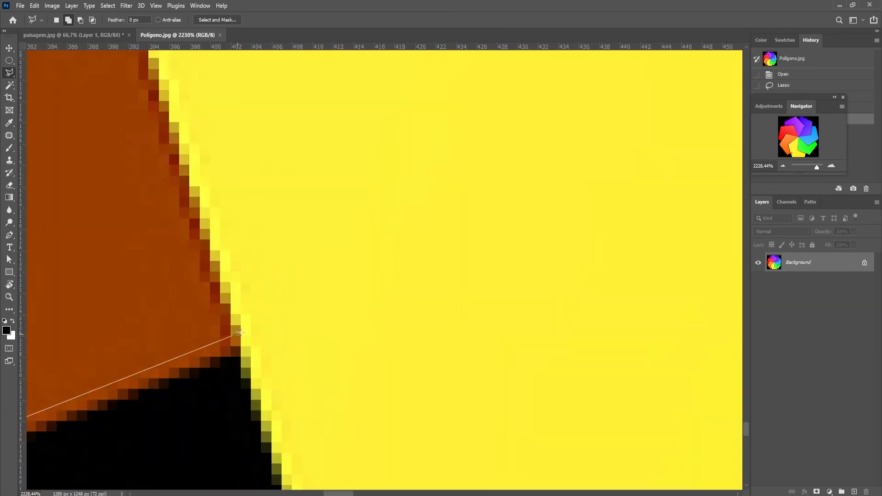
pyautogui.click(232, 337)
# Step: Trace the yellow polygon's outer edges and bottom side up to its junction with the green polygon
pyautogui.moveTo(345, 451); pyautogui.dragTo(275, 83)
pyautogui.click(380, 239)
pyautogui.moveTo(680, 258); pyautogui.dragTo(202, 292)
pyautogui.moveTo(680, 285); pyautogui.dragTo(184, 296)
pyautogui.click(476, 354)
pyautogui.moveTo(554, 88); pyautogui.dragTo(395, 460)
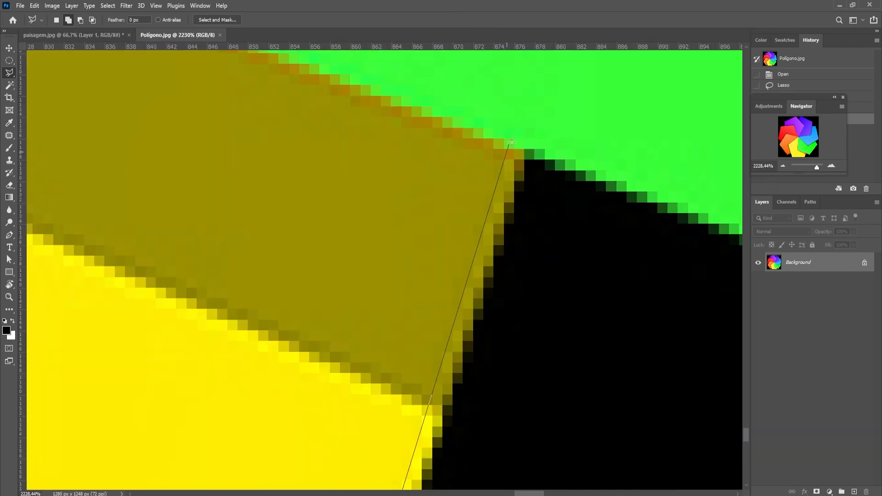
pyautogui.click(523, 151)
# Step: Carry the outline around the green polygon's outer corners to the point where it meets the light blue polygon
pyautogui.moveTo(680, 340); pyautogui.dragTo(193, 203)
pyautogui.click(460, 277)
pyautogui.moveTo(643, 82)
pyautogui.mouseDown()
pyautogui.moveTo(453, 246)
pyautogui.moveTo(322, 441)
pyautogui.mouseUp()
pyautogui.moveTo(643, 92); pyautogui.dragTo(419, 425)
pyautogui.click(492, 412)
pyautogui.moveTo(294, 83); pyautogui.dragTo(558, 467)
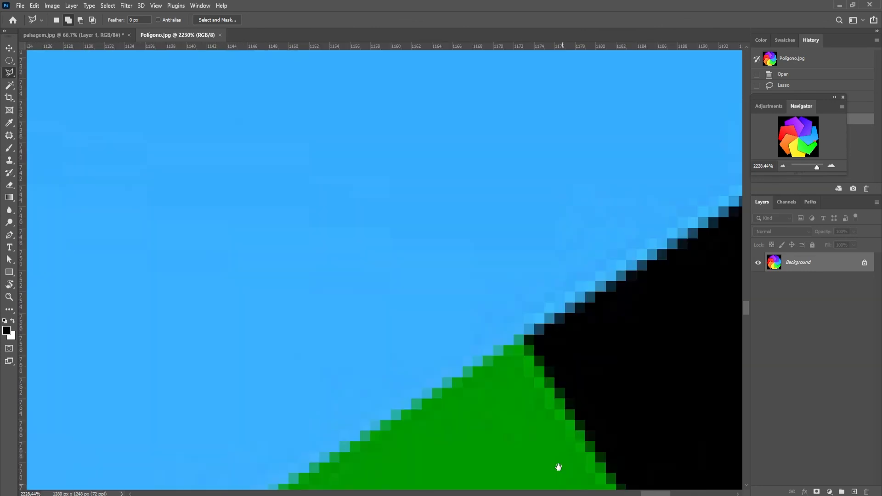
pyautogui.click(512, 317)
# Step: Trace the light blue polygon's outer edges through its corners to the junction with the indigo polygon
pyautogui.moveTo(680, 137); pyautogui.dragTo(184, 414)
pyautogui.click(597, 222)
pyautogui.moveTo(542, 83)
pyautogui.mouseDown()
pyautogui.moveTo(622, 465)
pyautogui.moveTo(634, 459)
pyautogui.mouseUp()
pyautogui.moveTo(505, 92); pyautogui.dragTo(543, 322)
pyautogui.click(578, 283)
pyautogui.moveTo(184, 184); pyautogui.dragTo(680, 184)
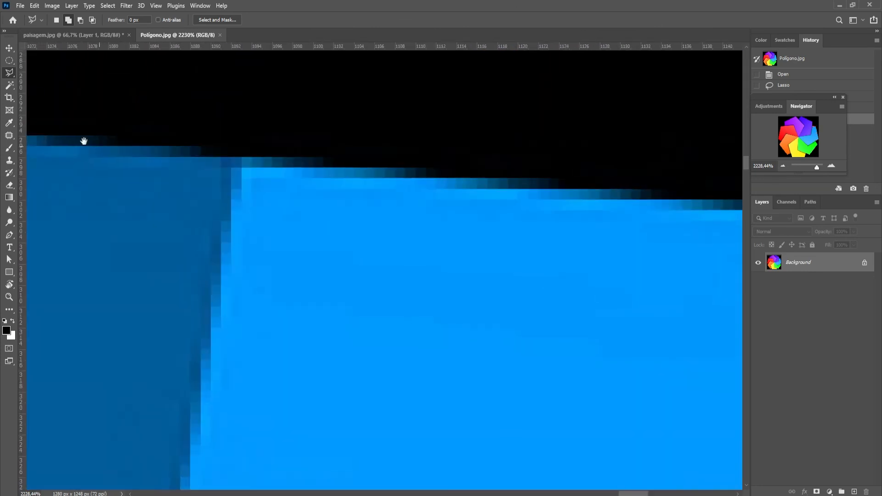
pyautogui.moveTo(83, 141); pyautogui.dragTo(634, 174)
pyautogui.click(462, 182)
# Step: Extend the outline along the indigo polygon's outer edges up to its top tip
pyautogui.moveTo(400, 83)
pyautogui.mouseDown()
pyautogui.moveTo(422, 367)
pyautogui.moveTo(441, 464)
pyautogui.mouseUp()
pyautogui.click(520, 311)
pyautogui.moveTo(269, 205); pyautogui.dragTo(600, 482)
pyautogui.moveTo(83, 138); pyautogui.dragTo(680, 395)
pyautogui.moveTo(82, 138); pyautogui.dragTo(666, 391)
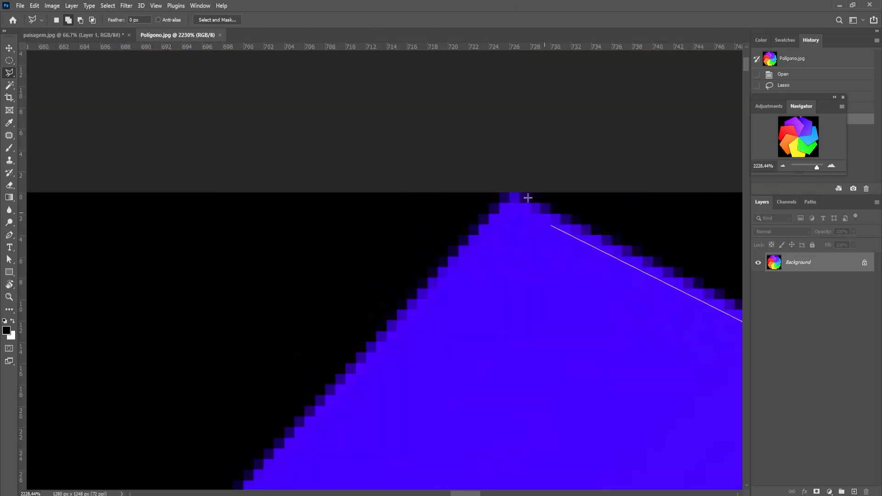
pyautogui.click(512, 203)
# Step: Trace back to the purple polygon's tip, close the outline into a selection, and fit the image on screen
pyautogui.moveTo(184, 459); pyautogui.dragTo(597, 92)
pyautogui.click(212, 479)
pyautogui.moveTo(92, 102); pyautogui.dragTo(680, 450)
pyautogui.moveTo(92, 101); pyautogui.dragTo(643, 437)
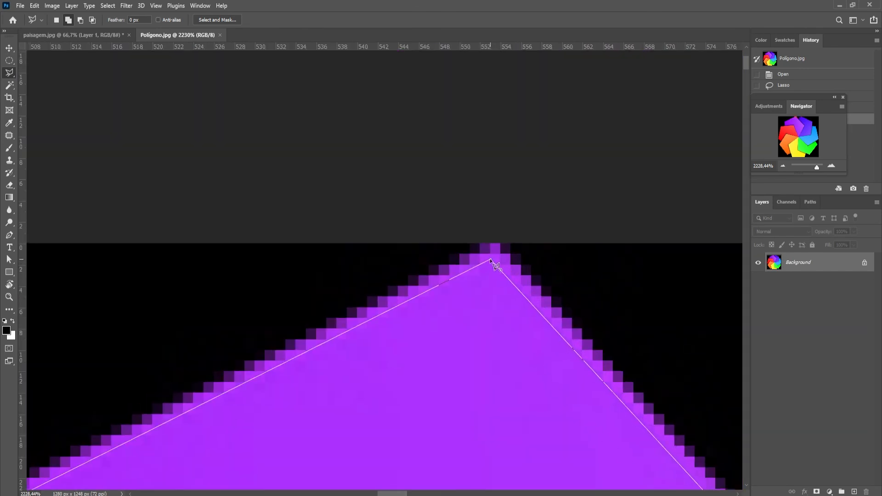
pyautogui.click(490, 258)
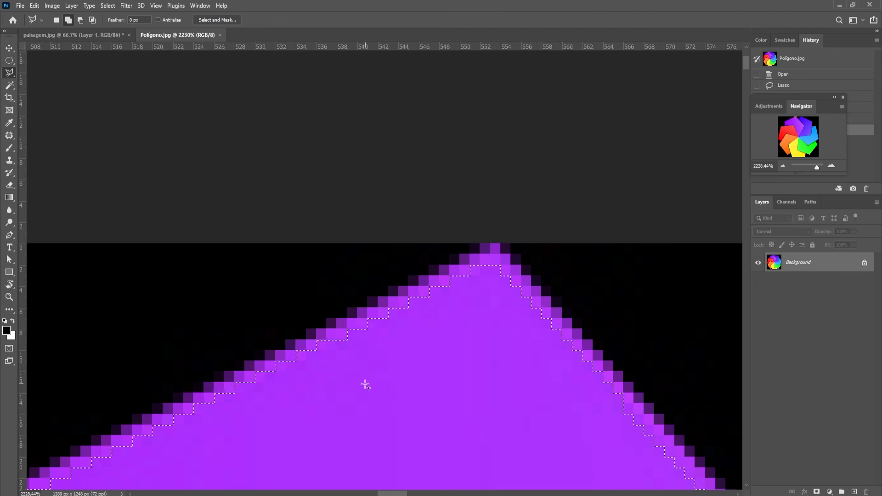
pyautogui.hotkey('ctrl', '0')
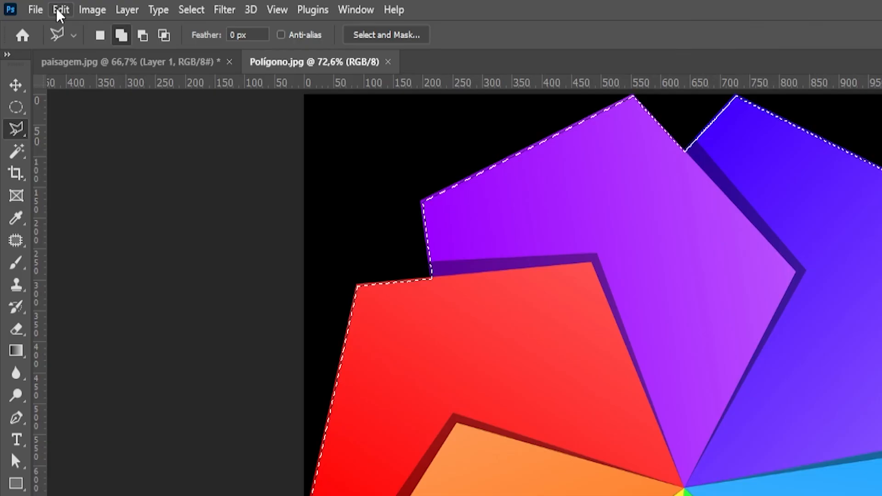
# Step: Copy the selected polygon and paste it into paisagem.jpg
pyautogui.click(33, 6)
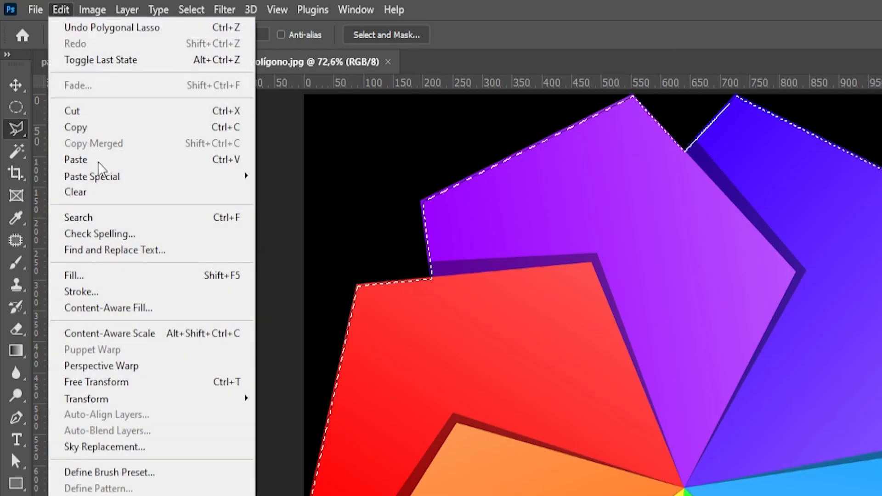
pyautogui.click(104, 128)
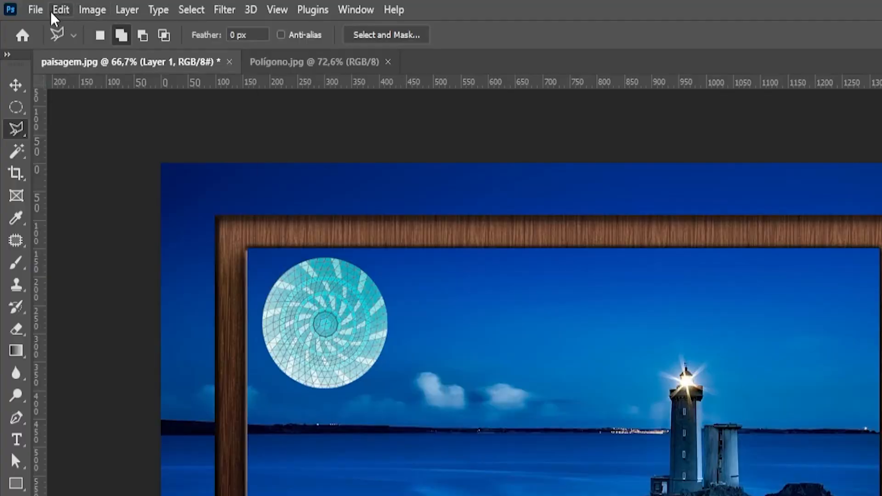
pyautogui.click(34, 6)
pyautogui.click(46, 89)
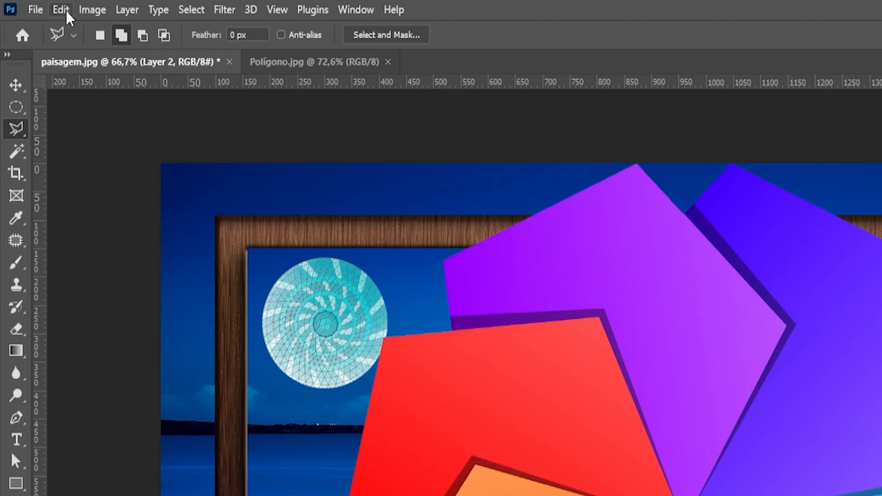
# Step: Scale the pasted polygon proportionally to about 19% with Free Transform and place it inside the frame below the glass dome
pyautogui.click(34, 5)
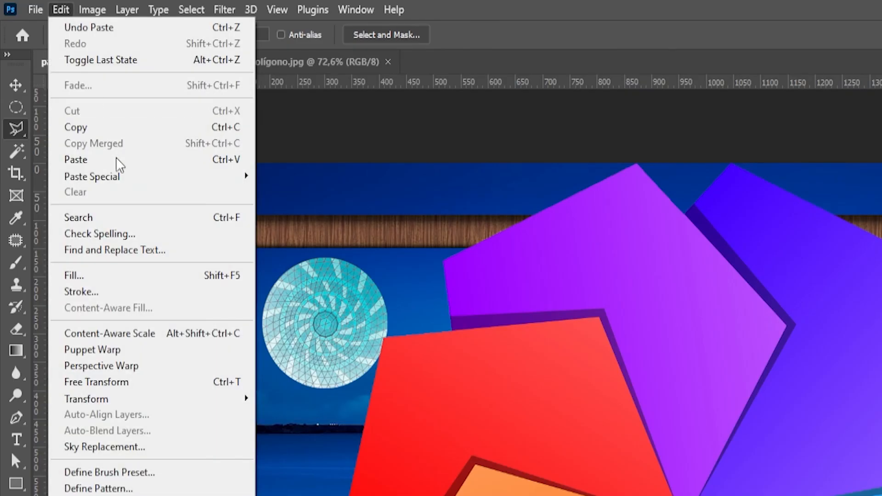
pyautogui.click(125, 389)
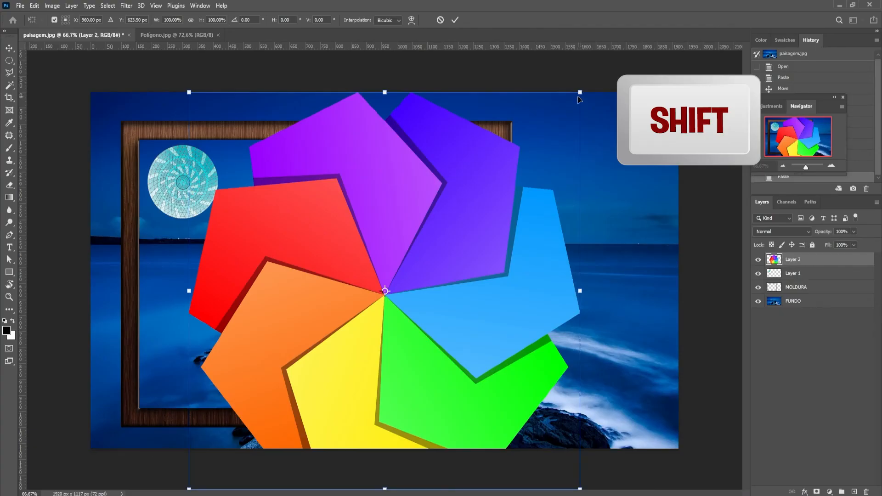
pyautogui.moveTo(581, 91); pyautogui.dragTo(197, 268)
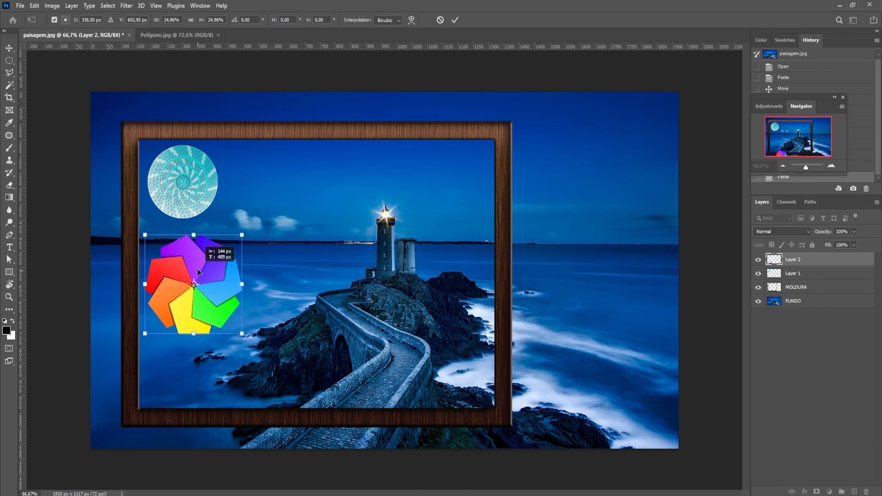
pyautogui.moveTo(243, 334); pyautogui.dragTo(190, 313)
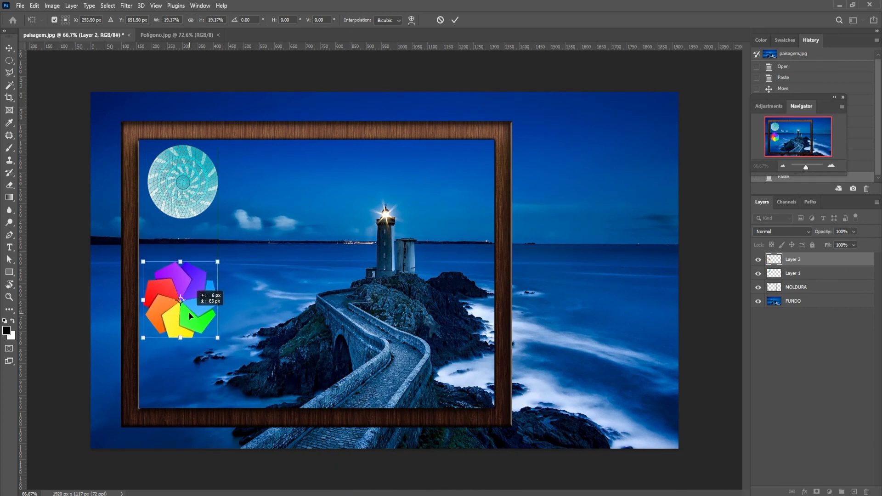
pyautogui.press('Return')
pyautogui.press('l')
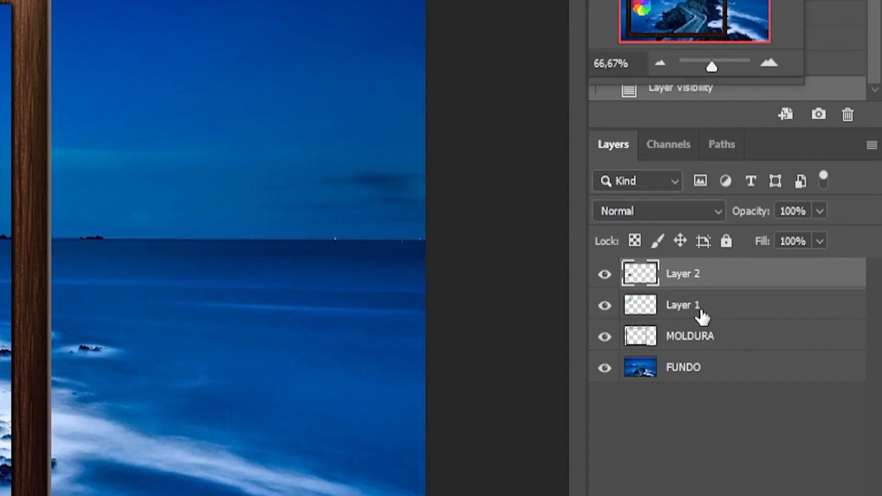
# Step: Rename the glass dome's layer to CIRCULO and the polygon's layer to POLIGONAL
pyautogui.doubleClick(793, 273)
pyautogui.write('CIRC')
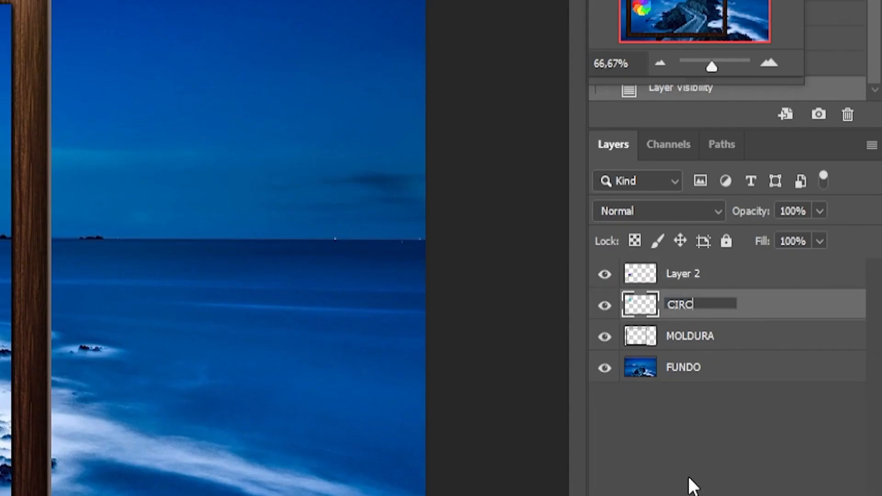
pyautogui.write('ULO')
pyautogui.press('Return')
pyautogui.doubleClick(683, 276)
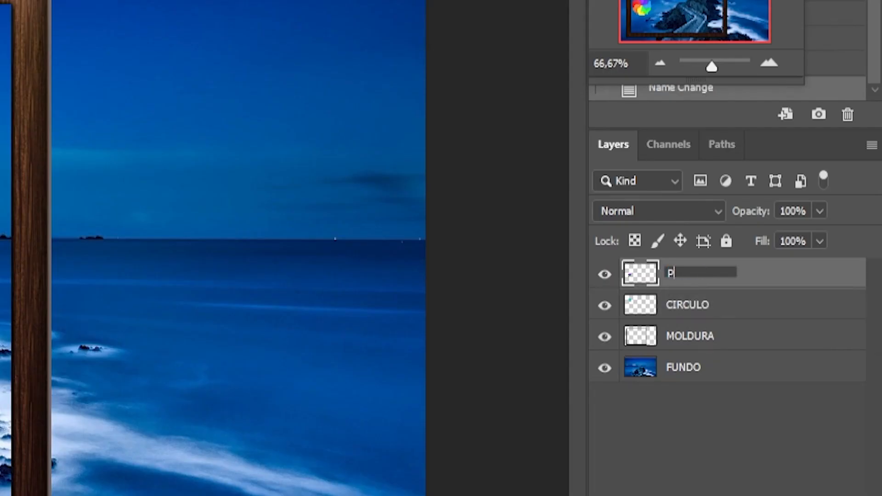
pyautogui.write('POLIGONAL')
pyautogui.press('Return')
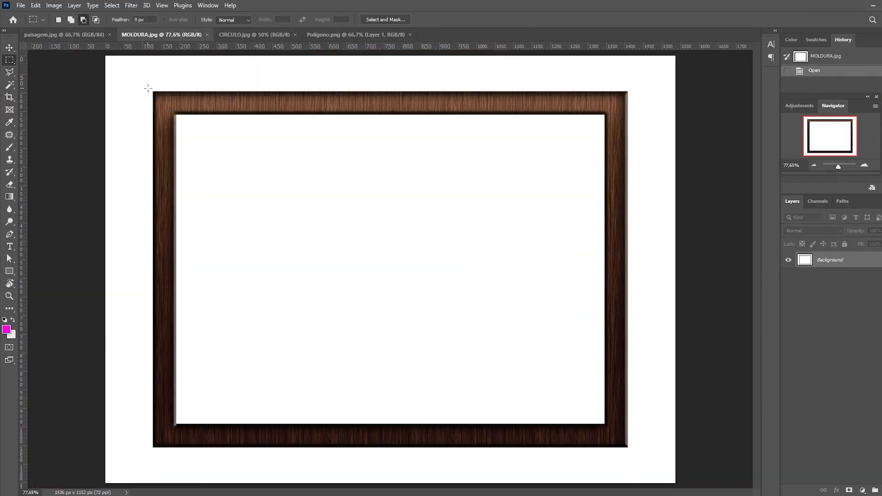
# Step: In MOLDURA.jpg, fit a rectangular marquee to the wooden frame's outer edges and subtract the inner opening from it
pyautogui.moveTo(153, 91); pyautogui.dragTo(628, 446)
pyautogui.click(112, 6)
pyautogui.click(138, 186)
pyautogui.moveTo(389, 96); pyautogui.dragTo(381, 94)
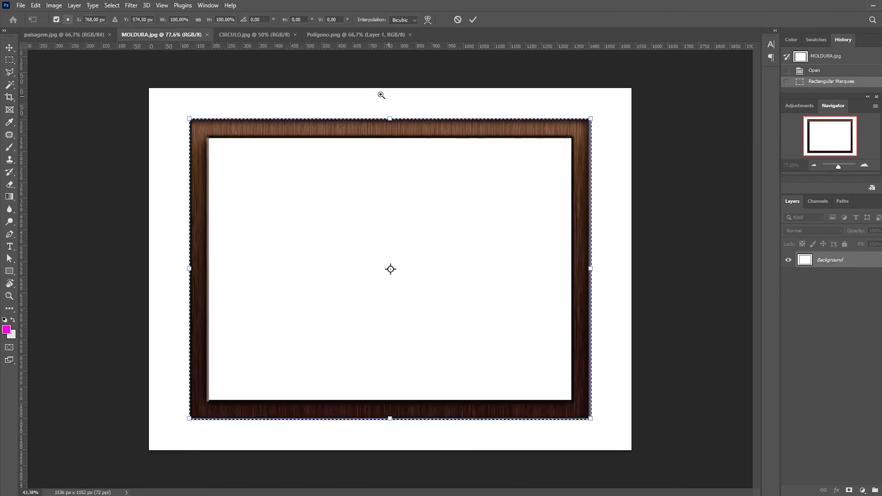
pyautogui.moveTo(390, 418); pyautogui.dragTo(411, 209)
pyautogui.moveTo(574, 184); pyautogui.dragTo(331, 225)
pyautogui.moveTo(391, 73); pyautogui.dragTo(345, 73)
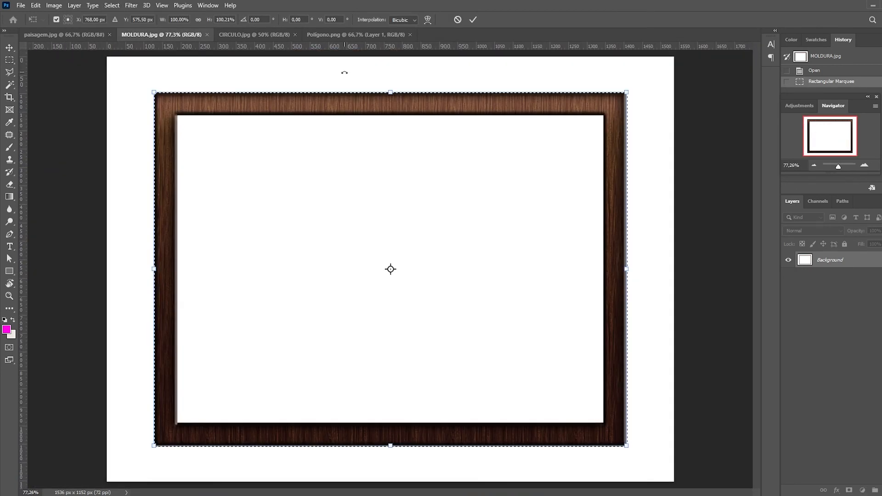
pyautogui.click(9, 64)
pyautogui.moveTo(176, 114); pyautogui.dragTo(605, 424)
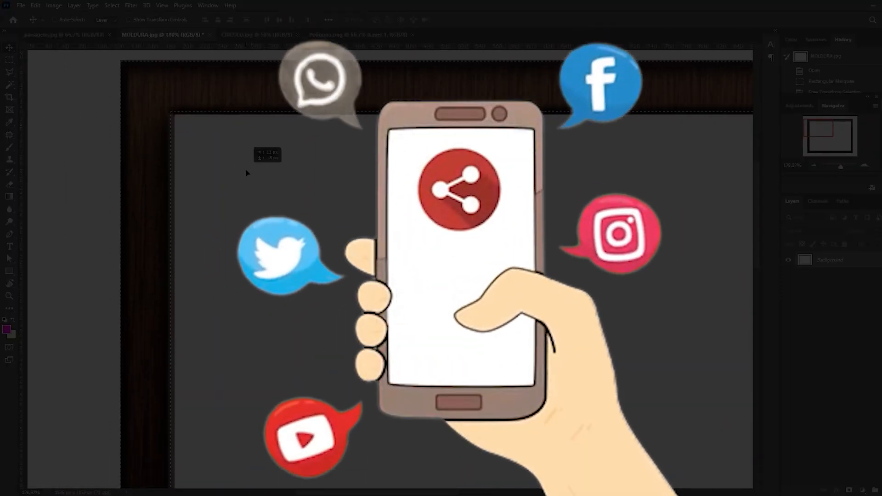
# Step: Switch to CIRCULO.jpg and select the round glass dome with the Elliptical Marquee tool
pyautogui.click(273, 35)
pyautogui.rightClick(9, 60)
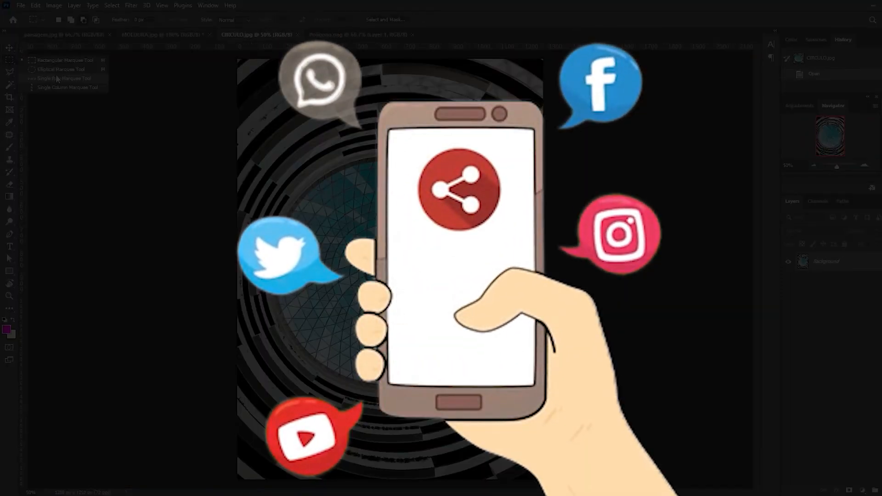
pyautogui.click(61, 69)
pyautogui.moveTo(269, 153); pyautogui.dragTo(505, 390)
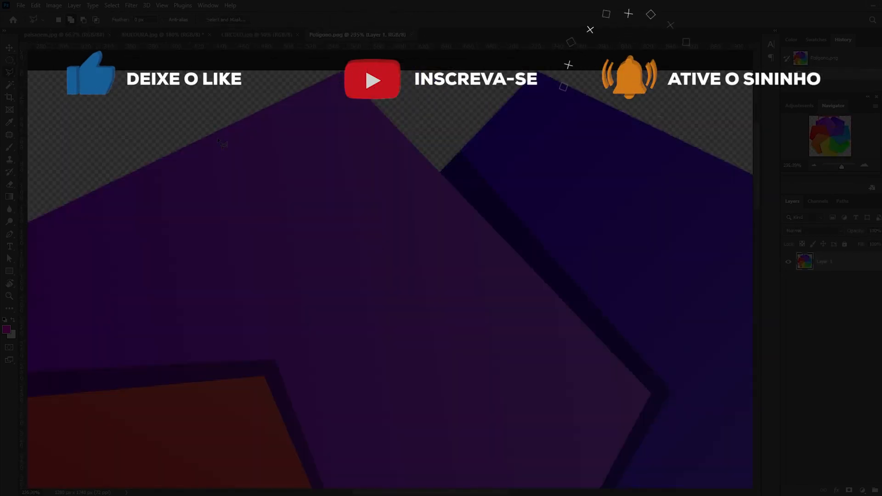
# Step: In Polígono.png, start a Polygonal Lasso outline at the purple polygon's tip and trace its outer edges to the red polygon
pyautogui.click(345, 73)
pyautogui.scroll(7, 206, 216)
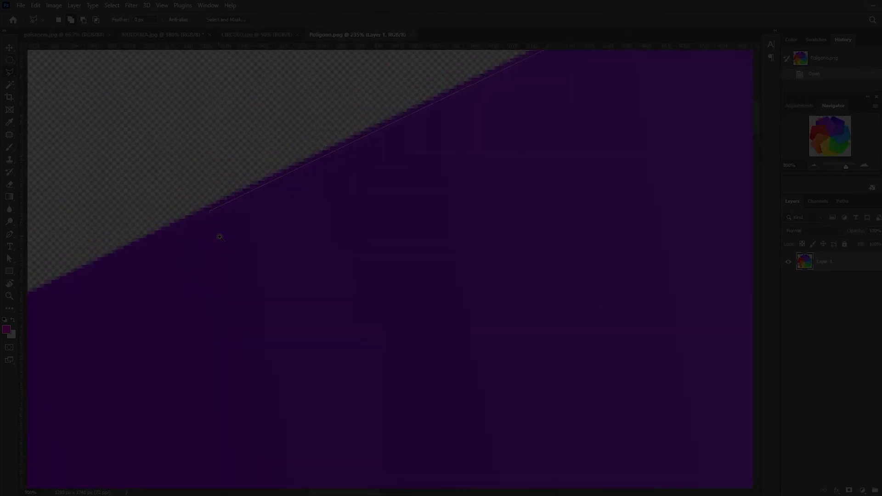
pyautogui.moveTo(219, 236); pyautogui.dragTo(335, 297)
pyautogui.moveTo(66, 413); pyautogui.dragTo(544, 130)
pyautogui.click(516, 136)
pyautogui.moveTo(558, 464); pyautogui.dragTo(201, 70)
pyautogui.click(244, 446)
pyautogui.moveTo(91, 453); pyautogui.dragTo(401, 273)
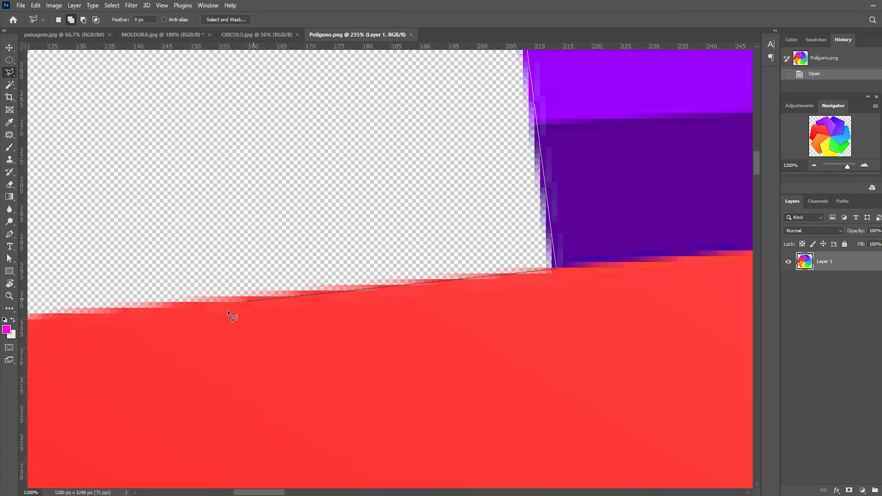
# Step: Continue the Polígono.png outline around the red polygon's outer corners to its junction with the orange polygon
pyautogui.moveTo(69, 321); pyautogui.dragTo(634, 214)
pyautogui.click(399, 238)
pyautogui.moveTo(276, 460); pyautogui.dragTo(285, 69)
pyautogui.moveTo(253, 464)
pyautogui.mouseDown()
pyautogui.moveTo(256, 338)
pyautogui.moveTo(285, 74)
pyautogui.mouseUp()
pyautogui.moveTo(193, 460); pyautogui.dragTo(322, 92)
pyautogui.click(147, 242)
pyautogui.moveTo(577, 347)
pyautogui.mouseDown()
pyautogui.moveTo(376, 128)
pyautogui.moveTo(338, 43)
pyautogui.mouseUp()
pyautogui.scroll(-10, 518, 301)
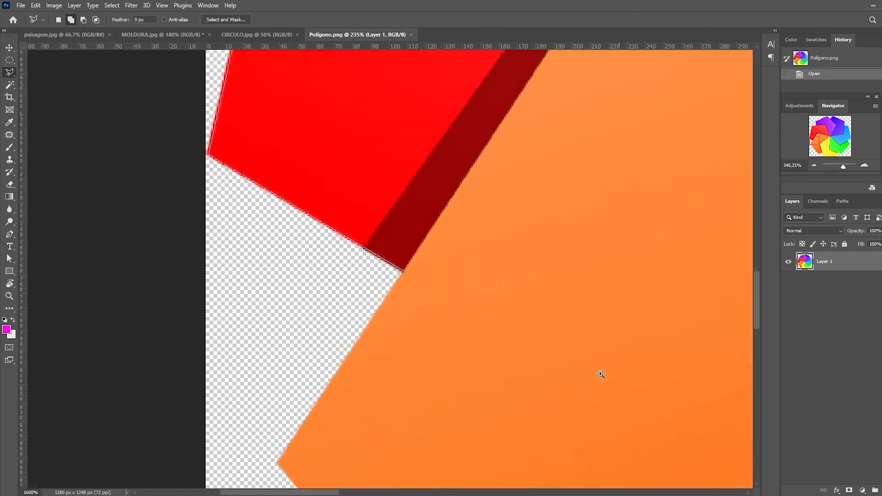